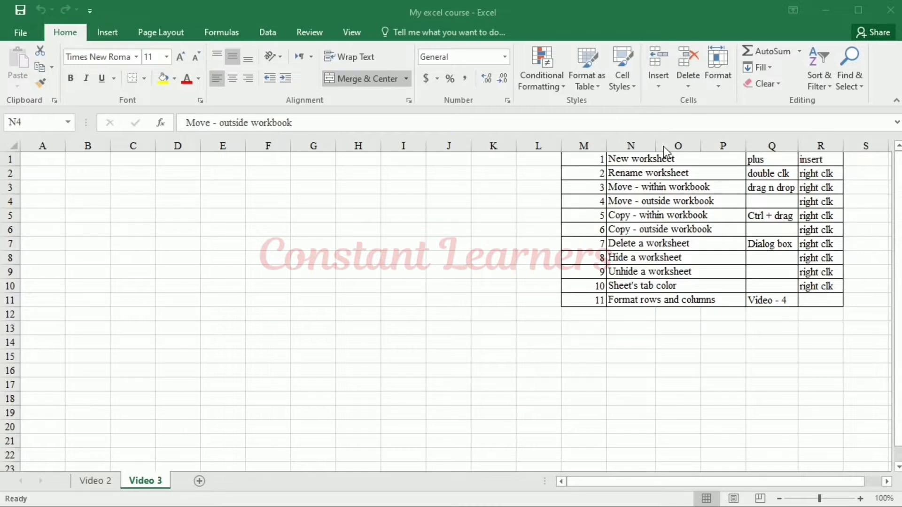
- Add a blank worksheet after the Video 3 sheet and insert another blank worksheet directly before it
click(659, 158)
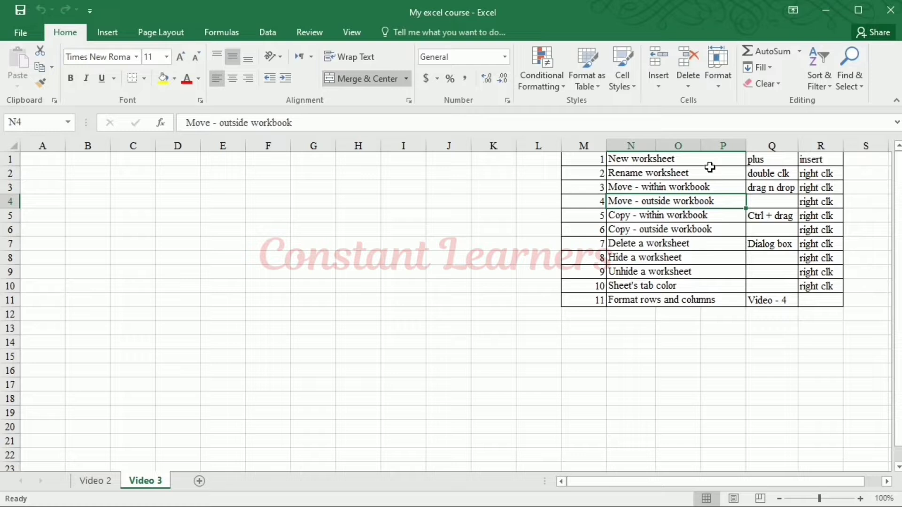
click(710, 165)
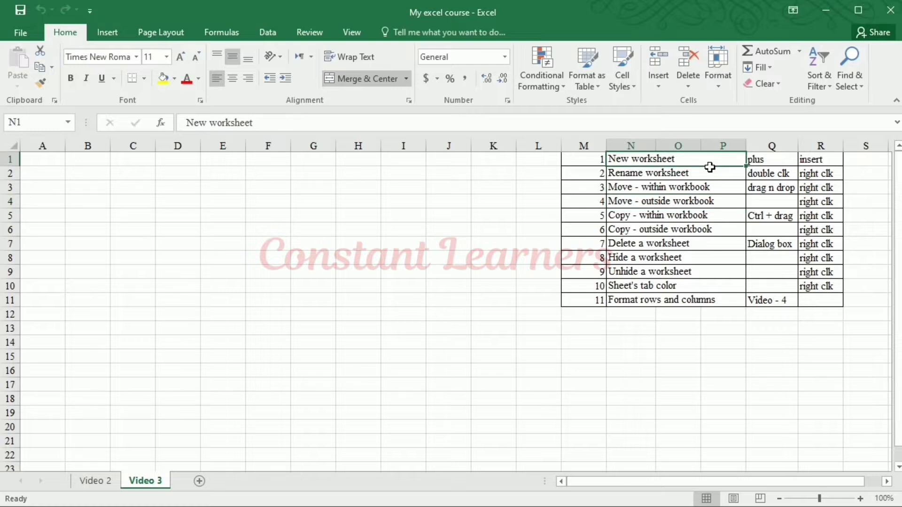
click(774, 161)
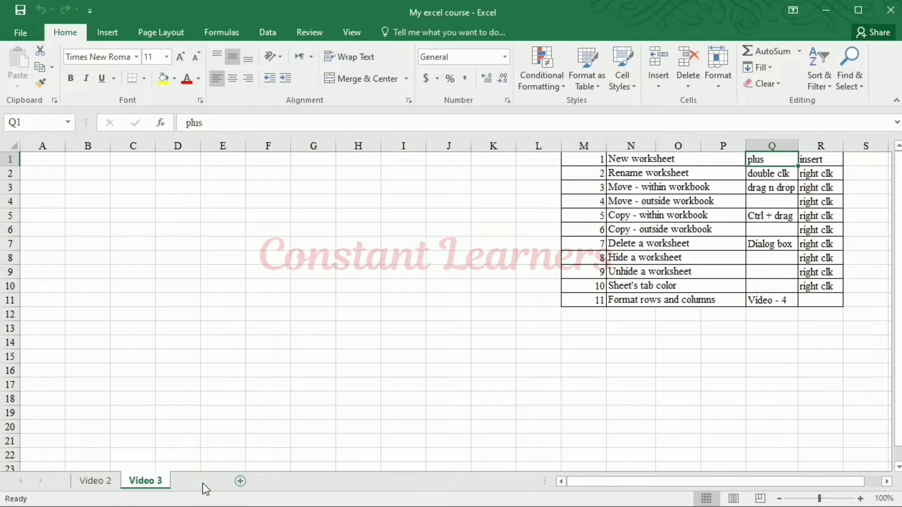
click(199, 481)
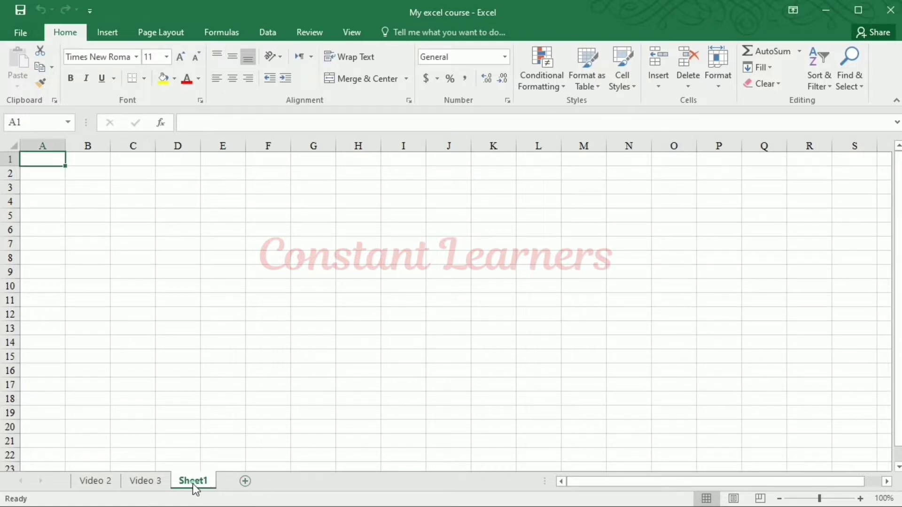
click(660, 83)
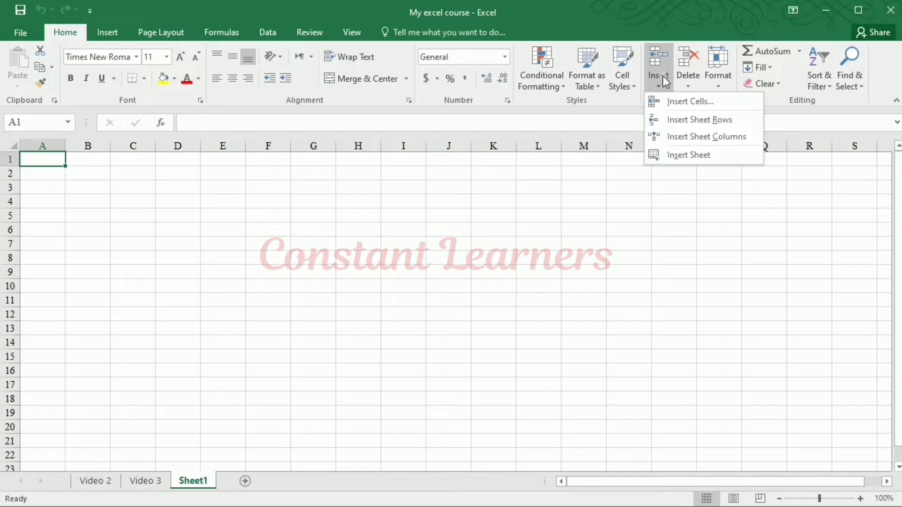
click(680, 156)
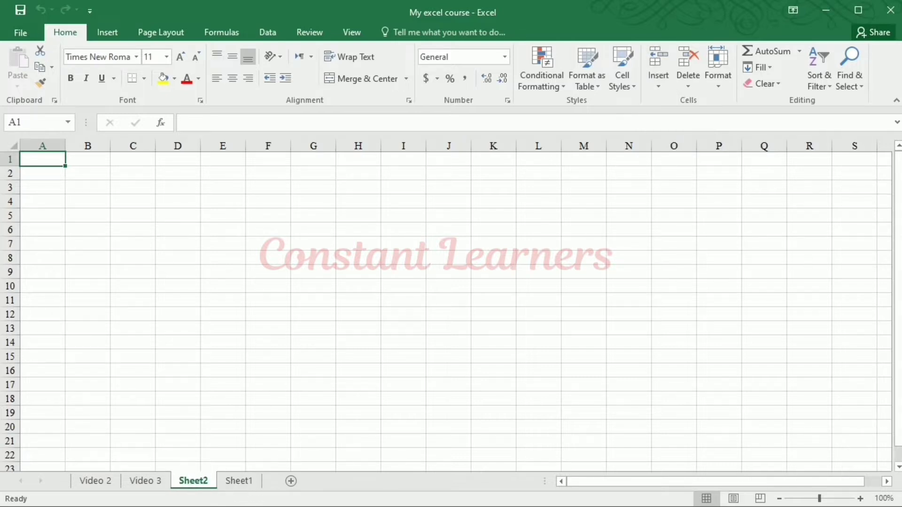
- Rename the Sheet1 worksheet as Page 1
click(146, 483)
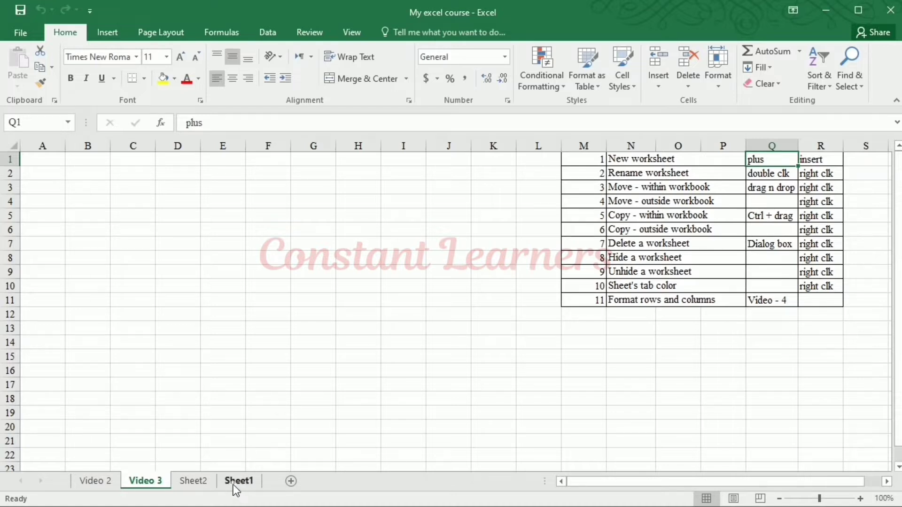
click(767, 180)
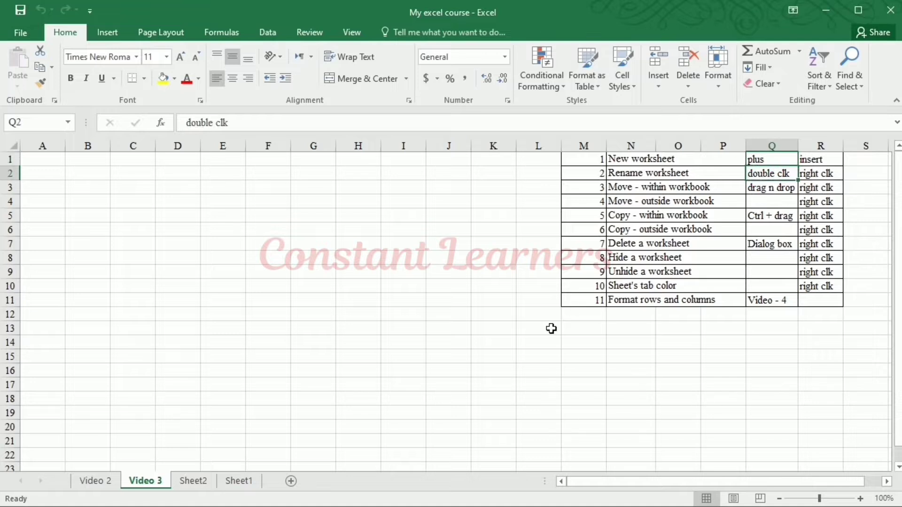
click(240, 481)
double_click(240, 481)
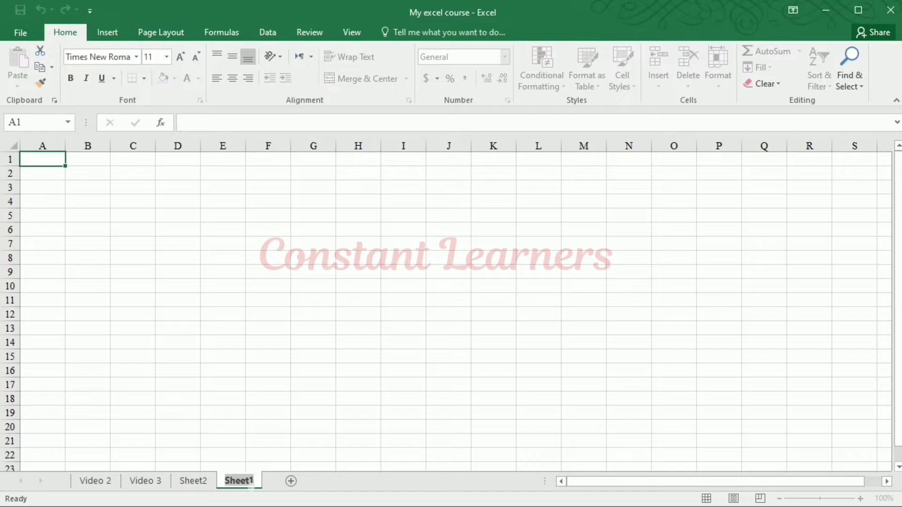
text(Page 1)
key(Return)
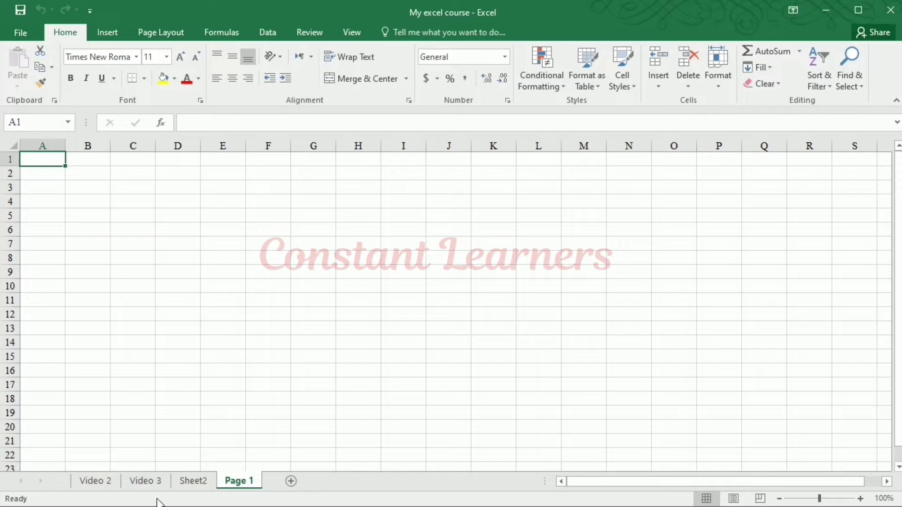
- Rename the Sheet2 worksheet as Page 2
click(145, 481)
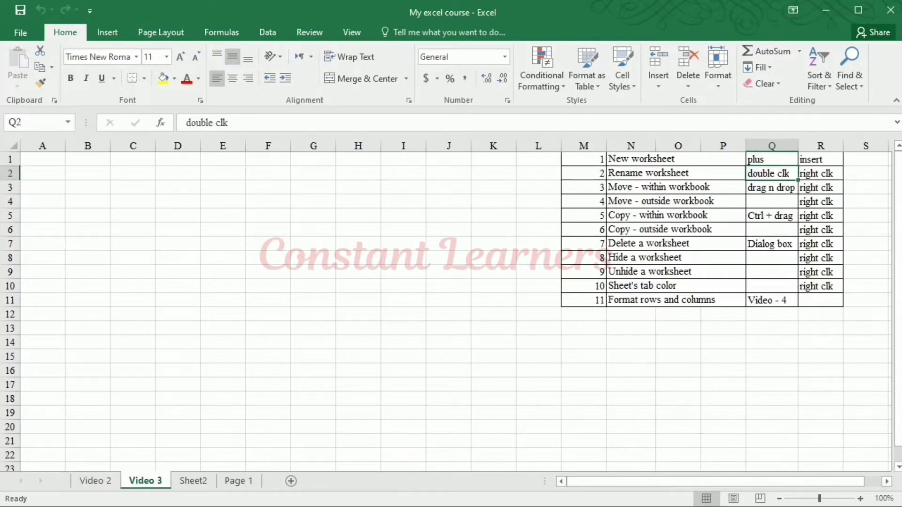
right_click(192, 481)
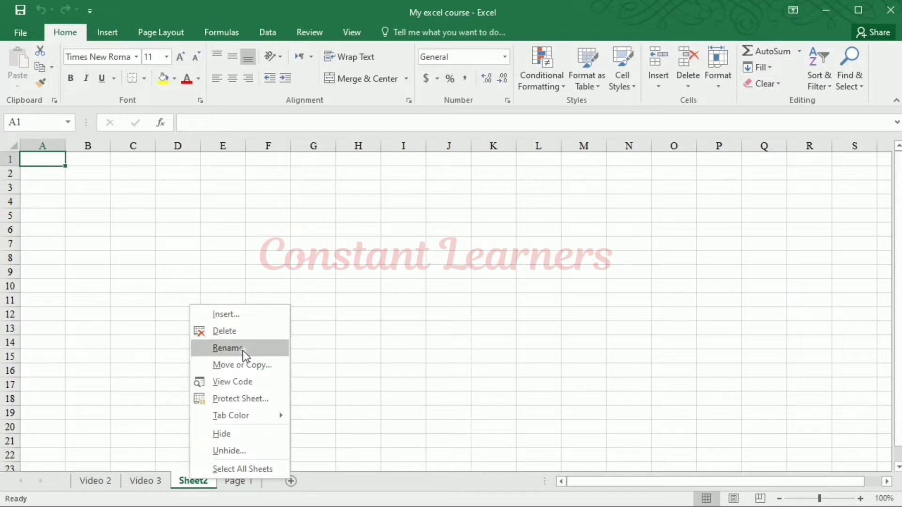
click(227, 348)
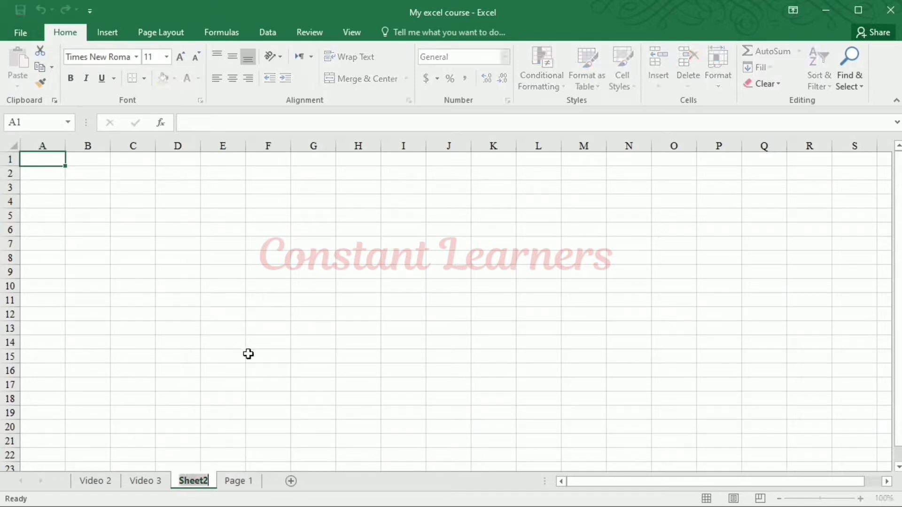
key(BackSpace)
text(P)
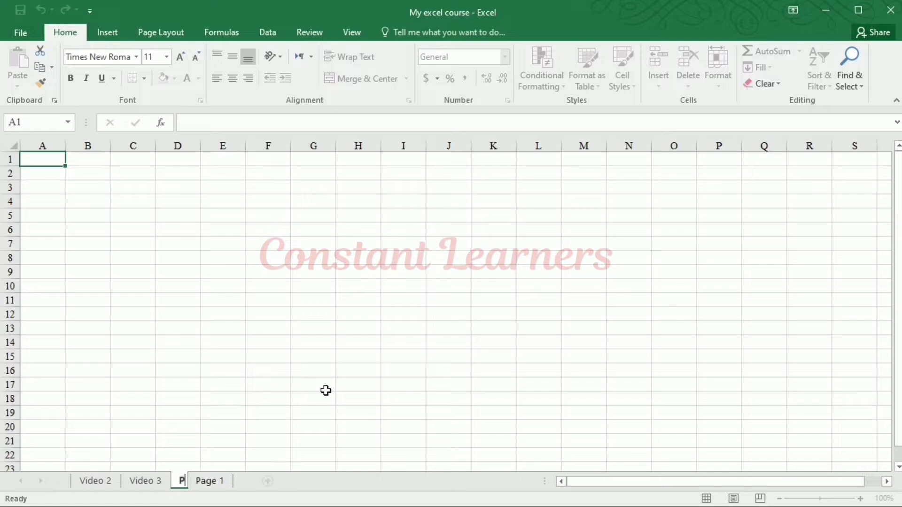
text(age 2)
key(Return)
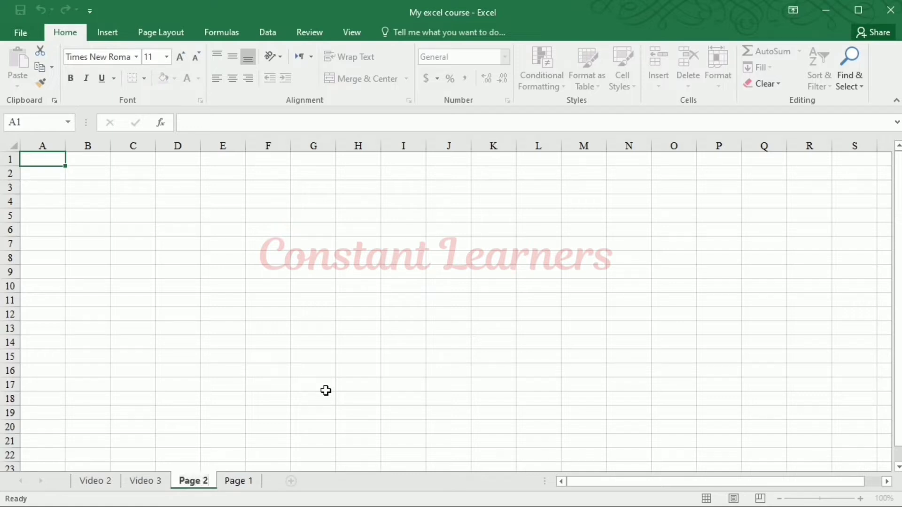
- Move the Video 3 worksheet to the end of the workbook, after Page 1
click(148, 482)
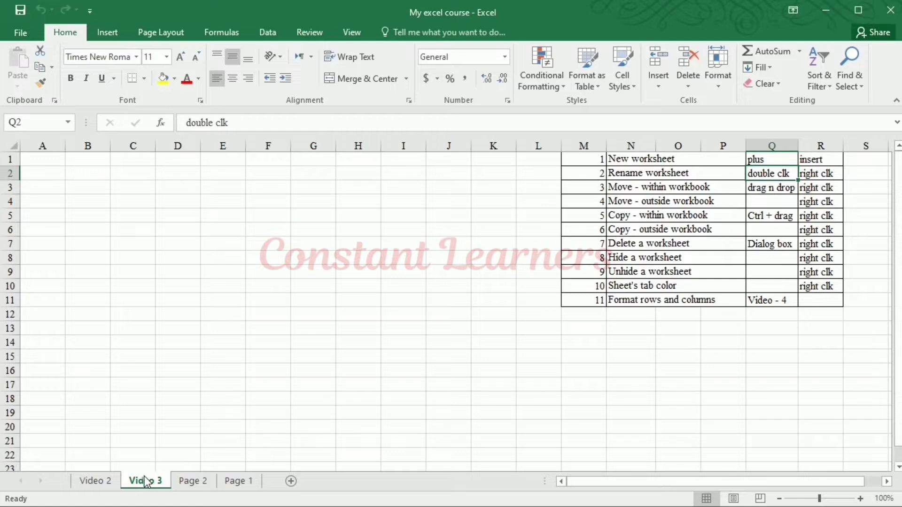
mouse_move(147, 485)
mouse_down()
mouse_move(211, 452)
mouse_move(282, 479)
mouse_move(276, 484)
mouse_up()
drag(144, 481, 282, 488)
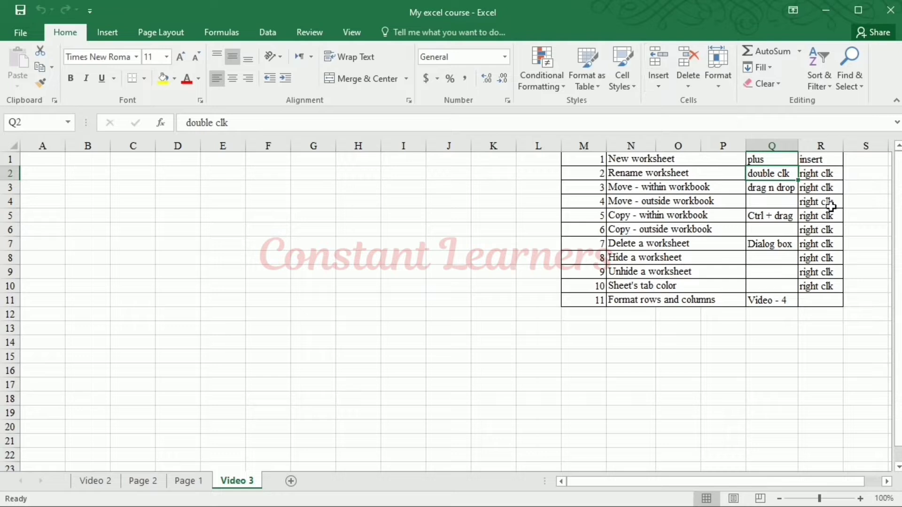
- Move the Video 3 worksheet before Page 2 within the same workbook using Move or Copy
click(826, 191)
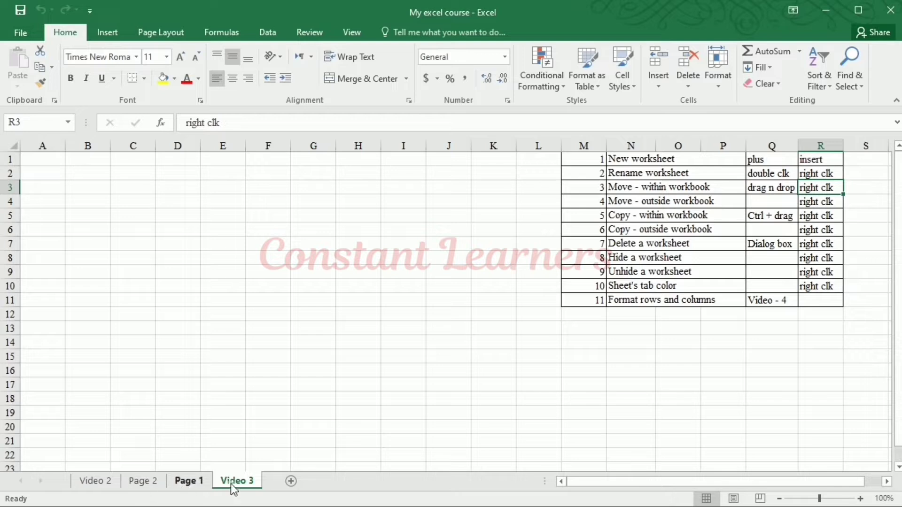
right_click(248, 482)
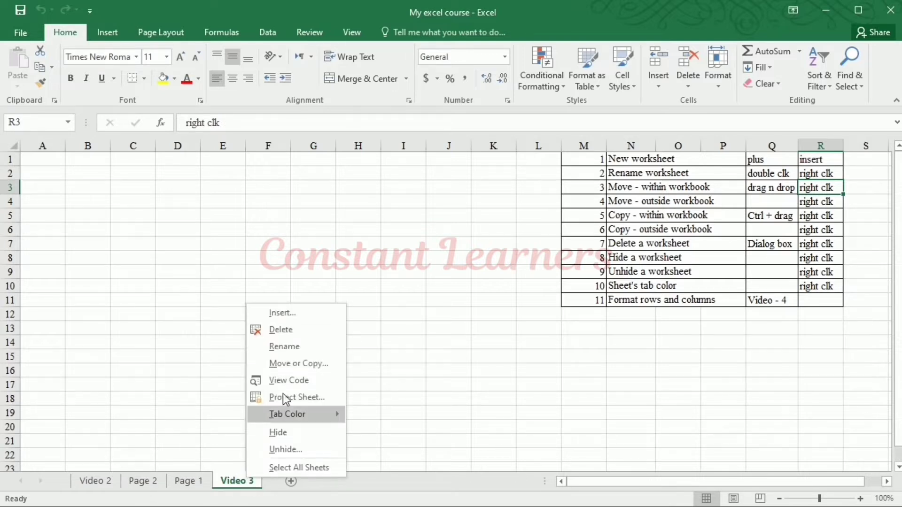
click(295, 364)
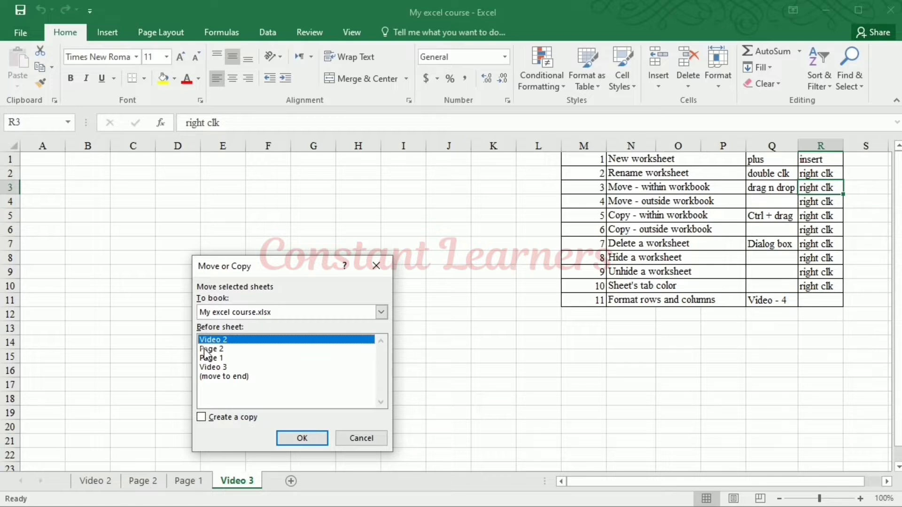
click(205, 324)
click(212, 349)
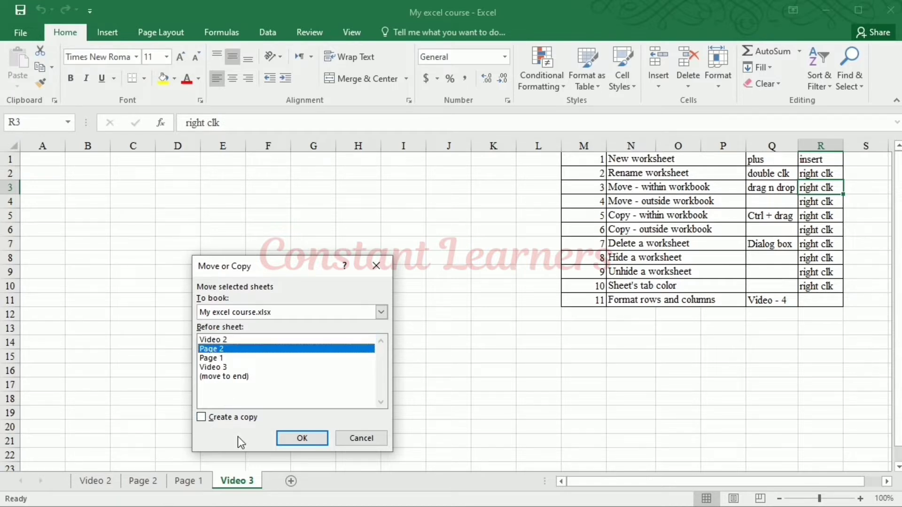
click(301, 438)
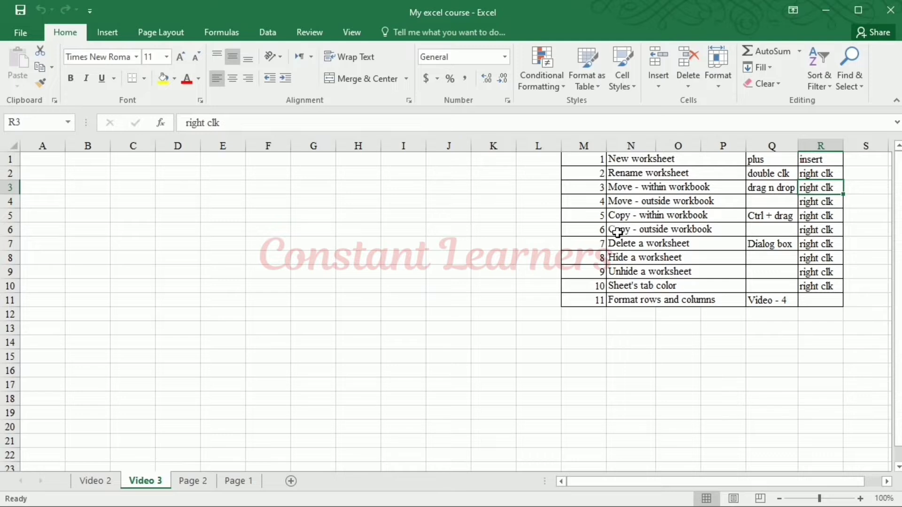
- Duplicate the Video 3 worksheet to the end of the workbook, after Page 1, and compare the copy with the original
click(639, 223)
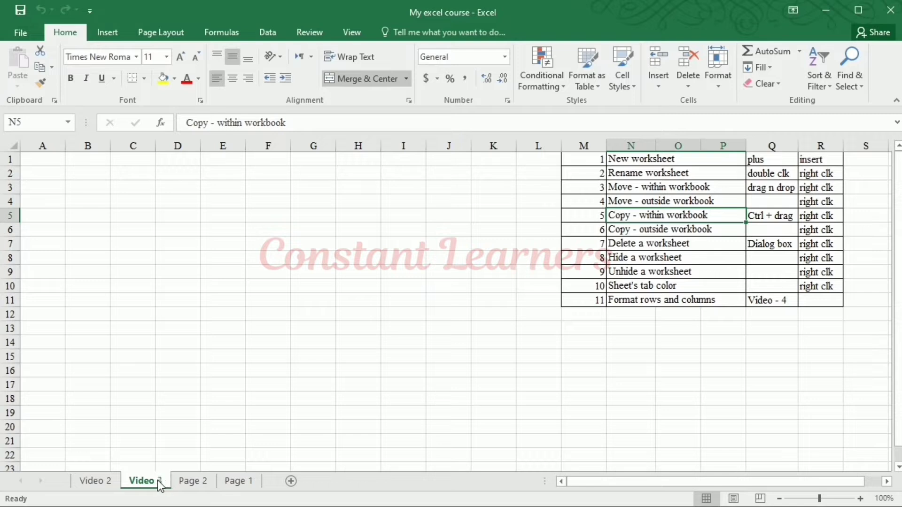
drag(160, 487, 278, 490)
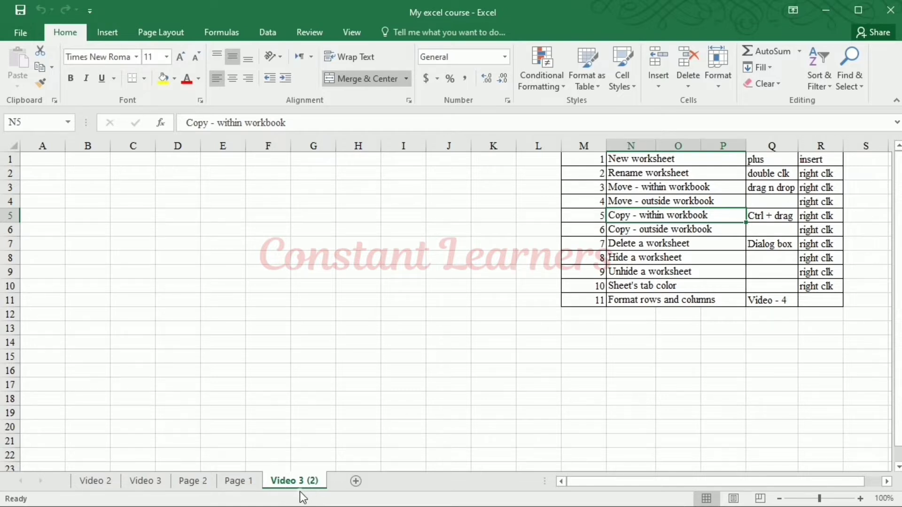
click(157, 483)
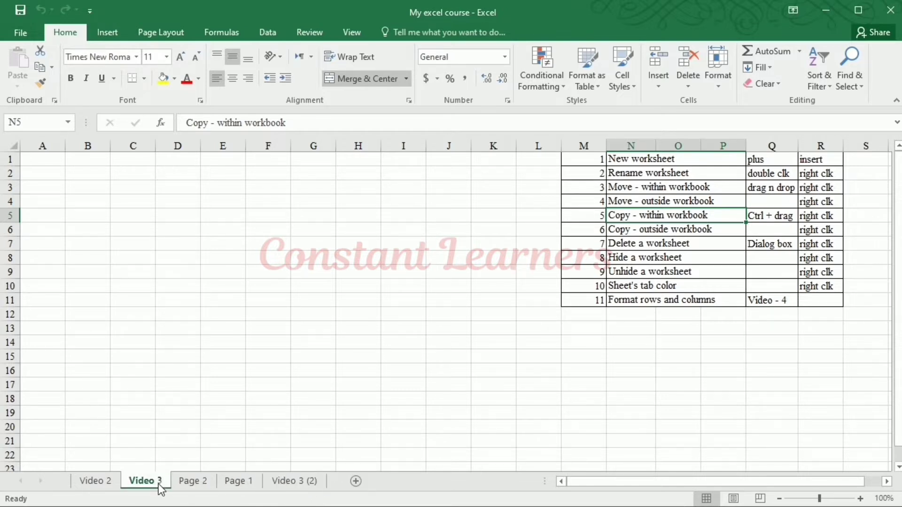
click(285, 487)
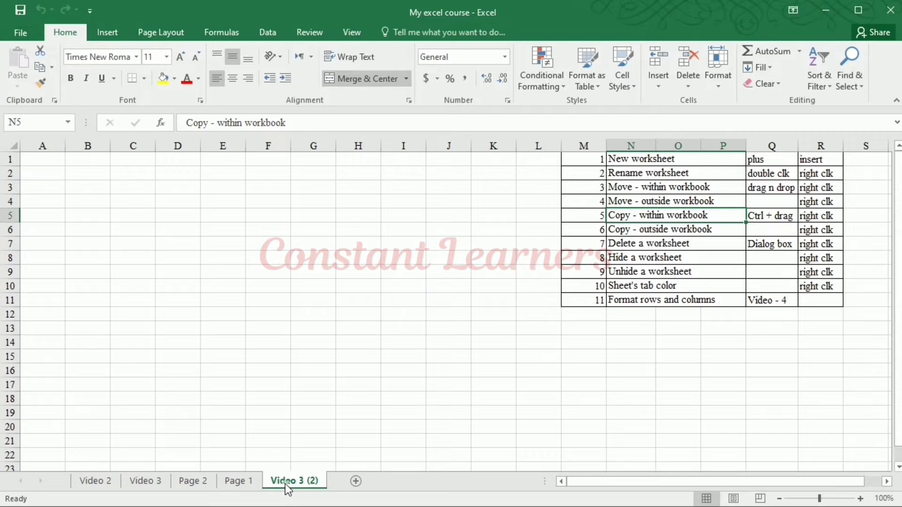
- Create a copy of the Page 2 worksheet before Video 3 (2) using Move or Copy
click(191, 482)
right_click(198, 484)
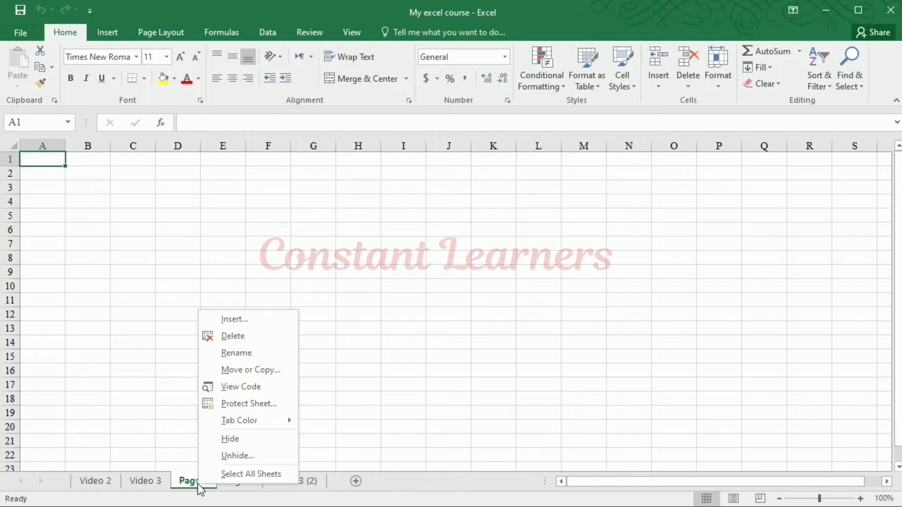
click(262, 371)
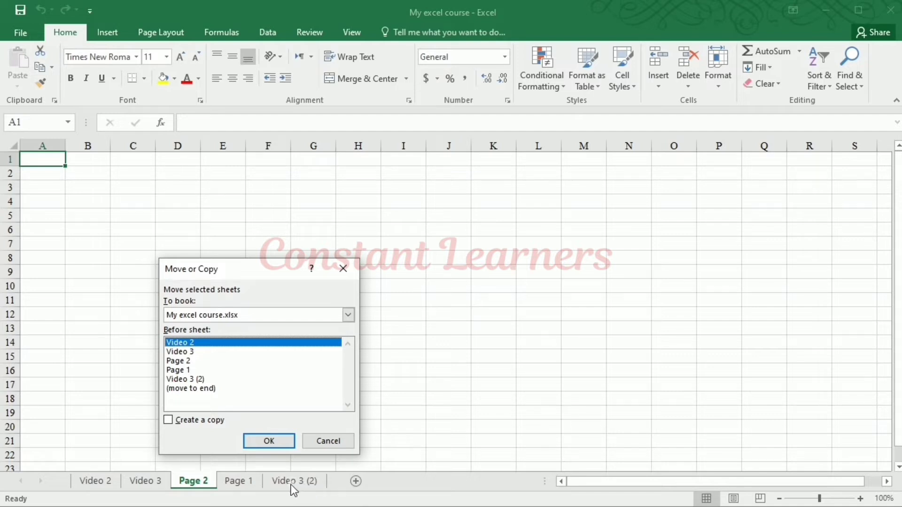
click(201, 379)
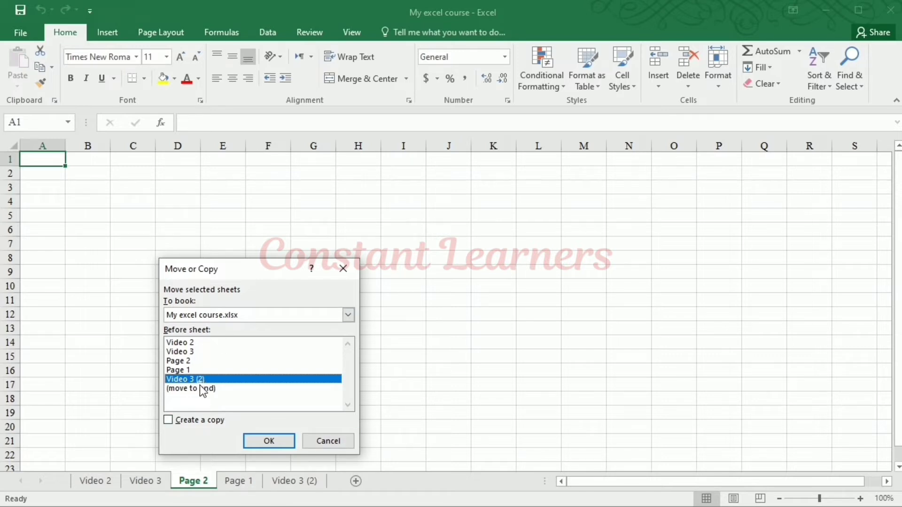
click(168, 422)
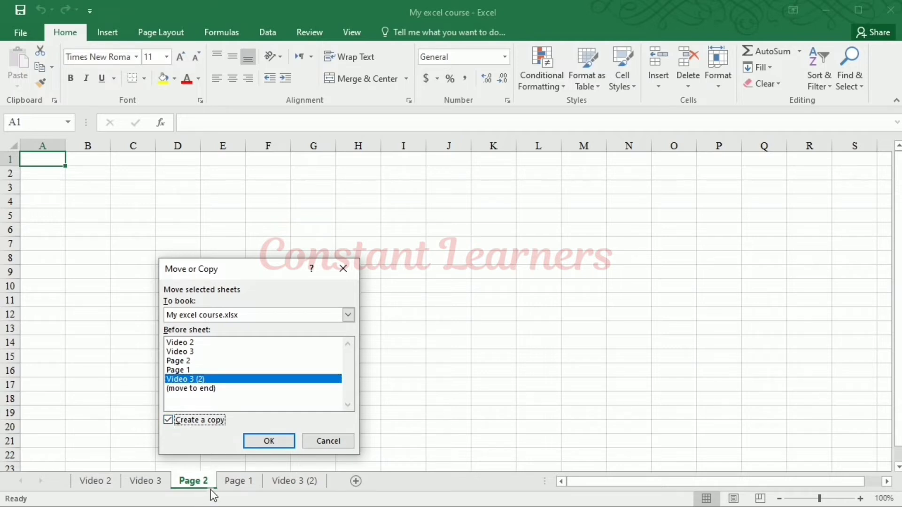
click(273, 445)
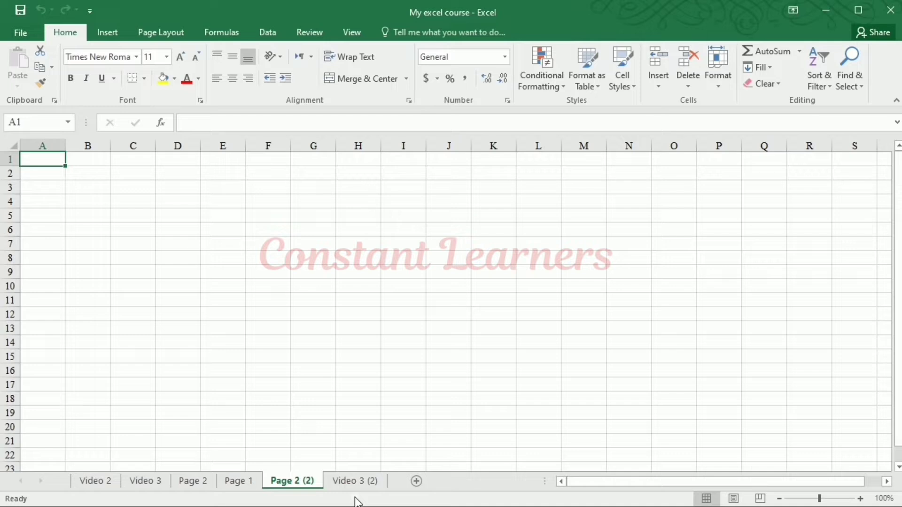
click(205, 486)
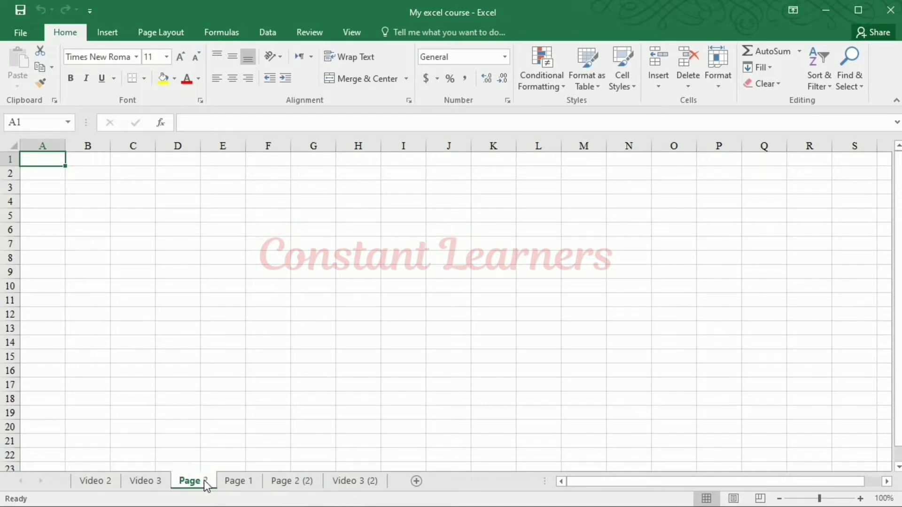
- Create a new blank workbook and place its window over the My excel course window
click(147, 488)
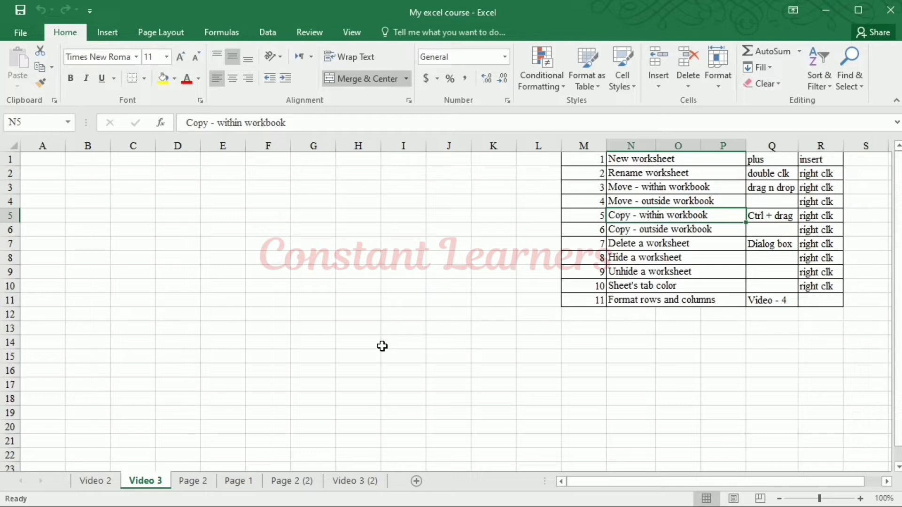
key(ctrl+n)
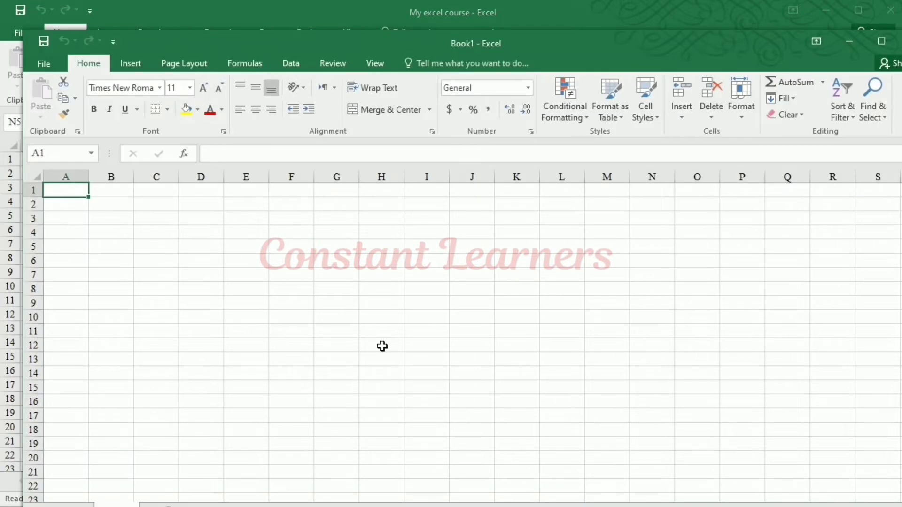
drag(459, 41, 444, 13)
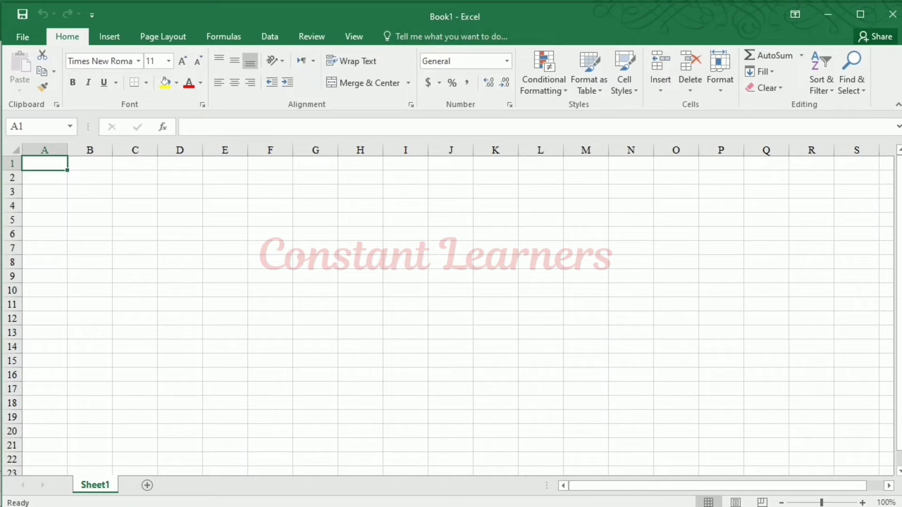
- Move the Page 2 (2) worksheet from My excel course to Book1, placing it before Sheet1
mouse_move(558, 493)
click(596, 463)
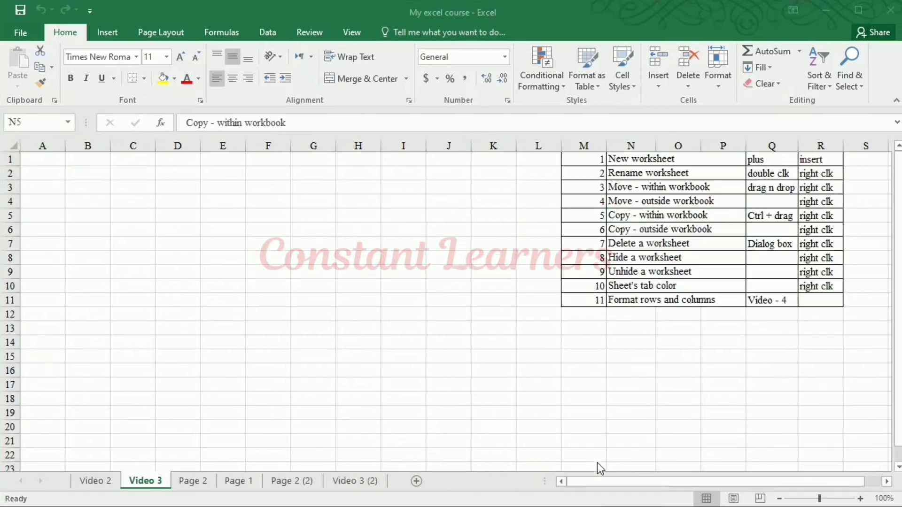
click(286, 484)
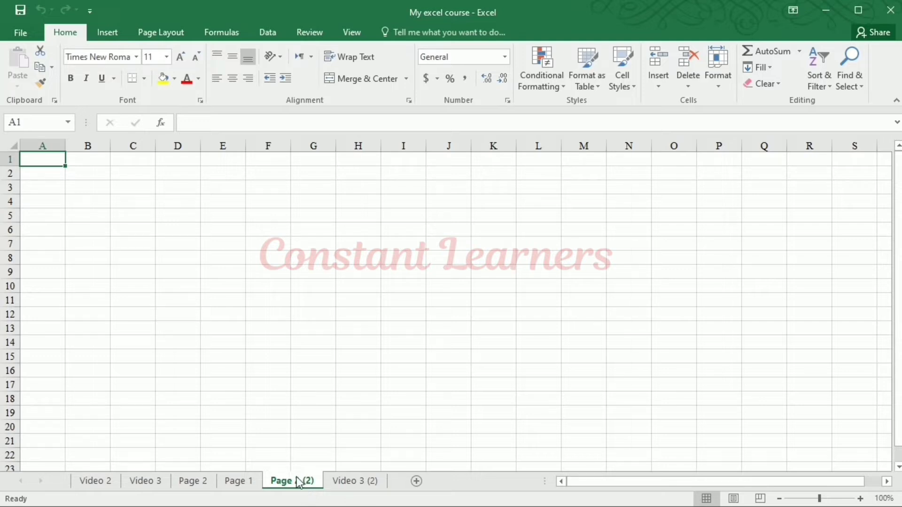
right_click(297, 478)
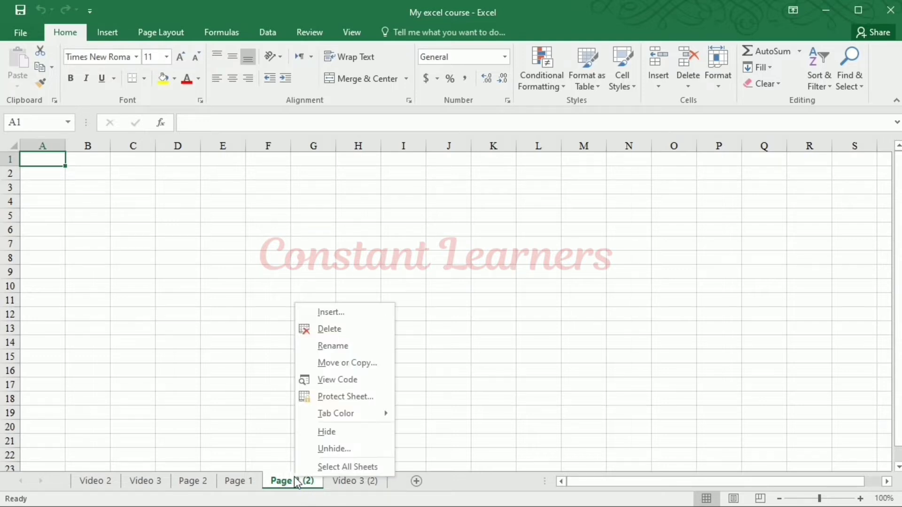
click(374, 365)
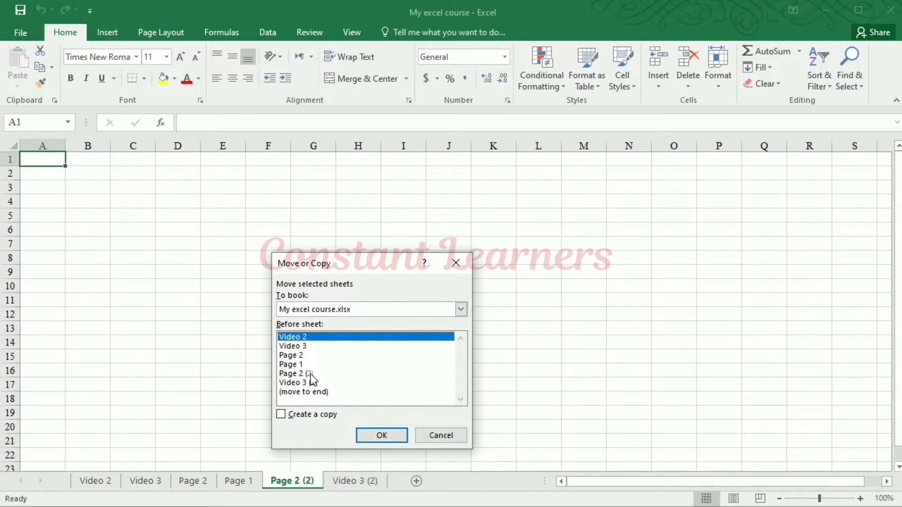
click(463, 310)
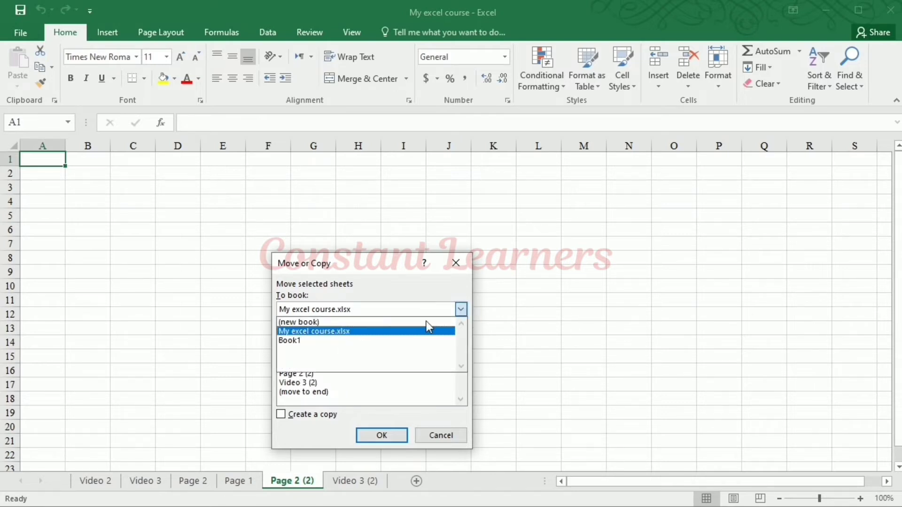
click(348, 340)
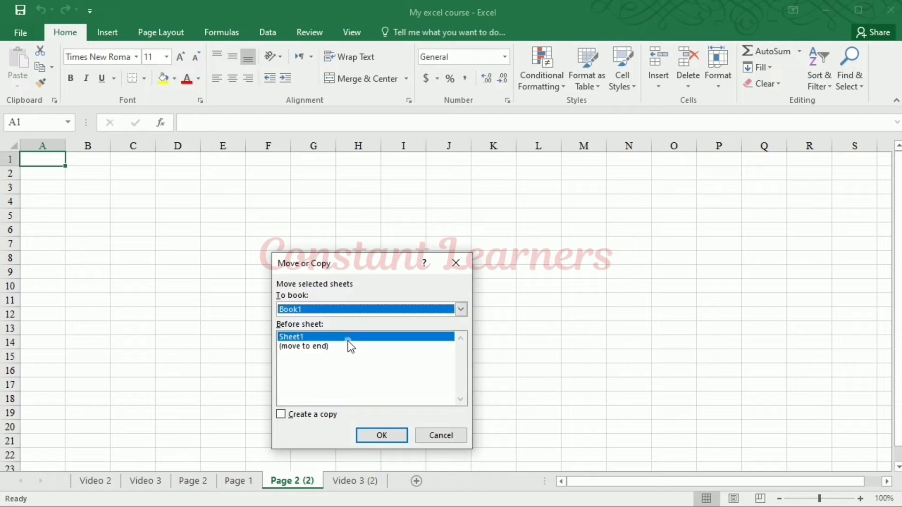
click(308, 346)
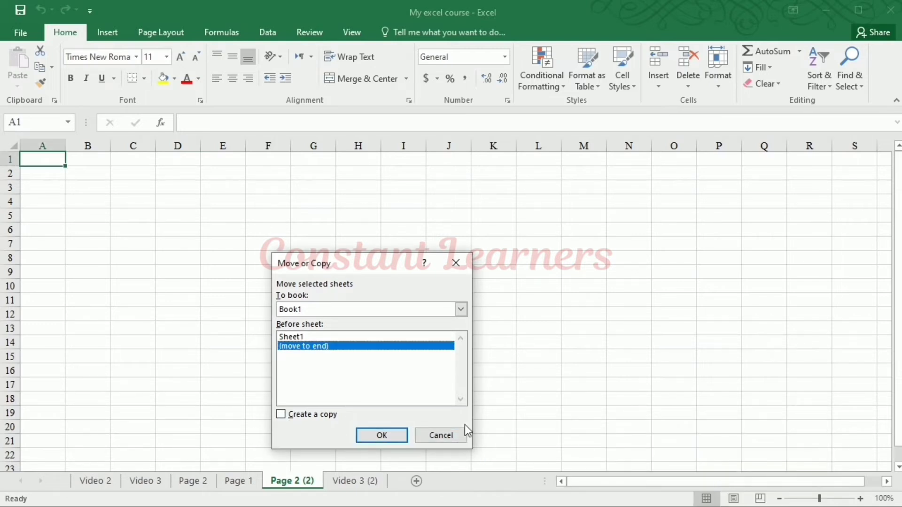
click(348, 337)
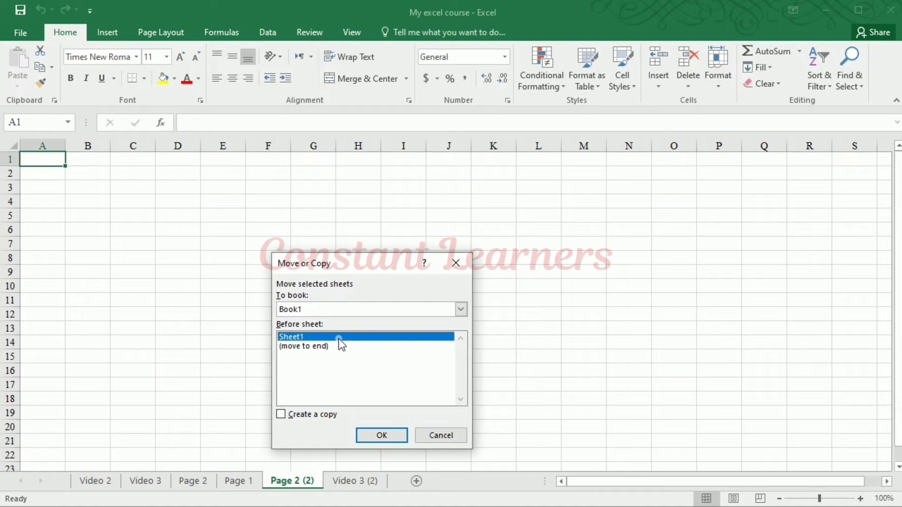
click(381, 436)
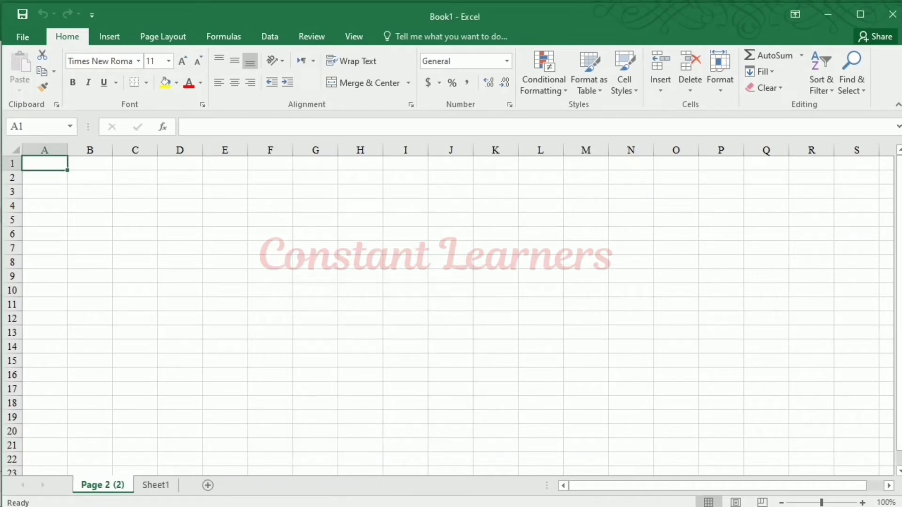
- Copy the Page 2 (2) worksheet from Book1 to the end of My excel course.xlsx and compare the two workbooks
drag(425, 22, 431, 35)
right_click(124, 487)
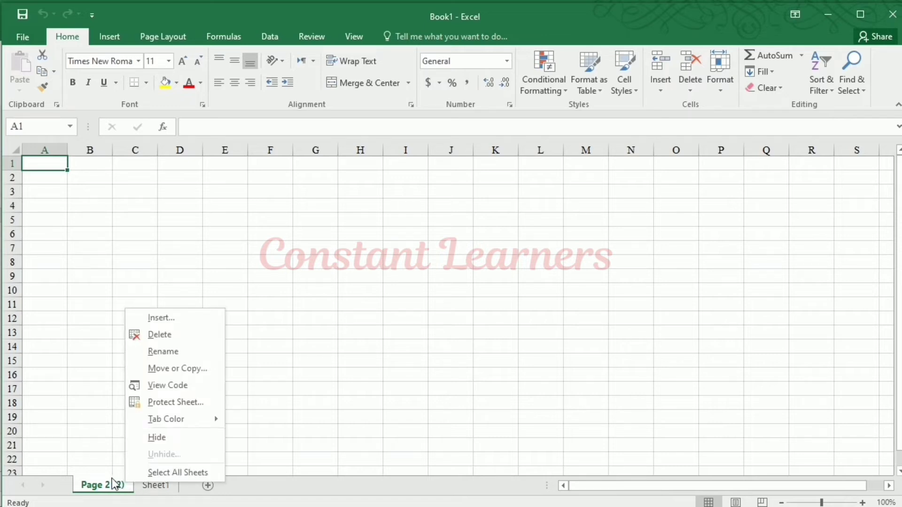
click(192, 371)
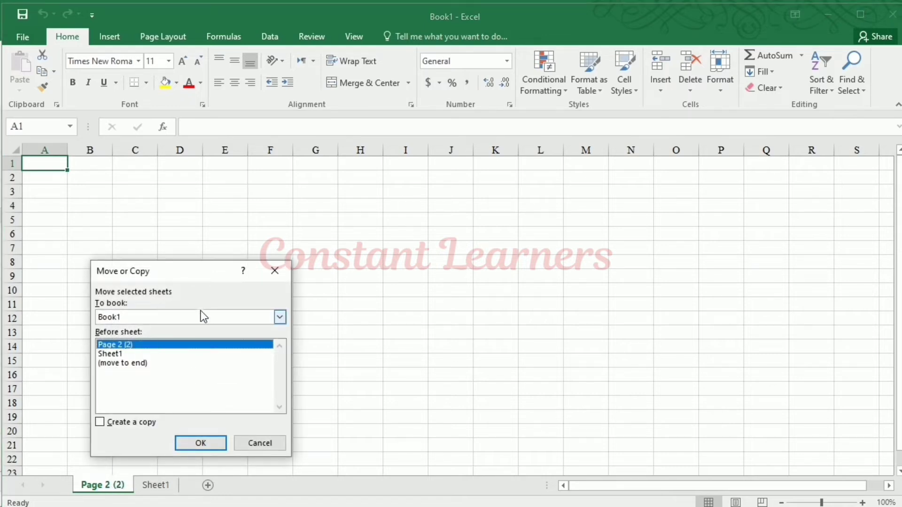
click(221, 317)
click(205, 340)
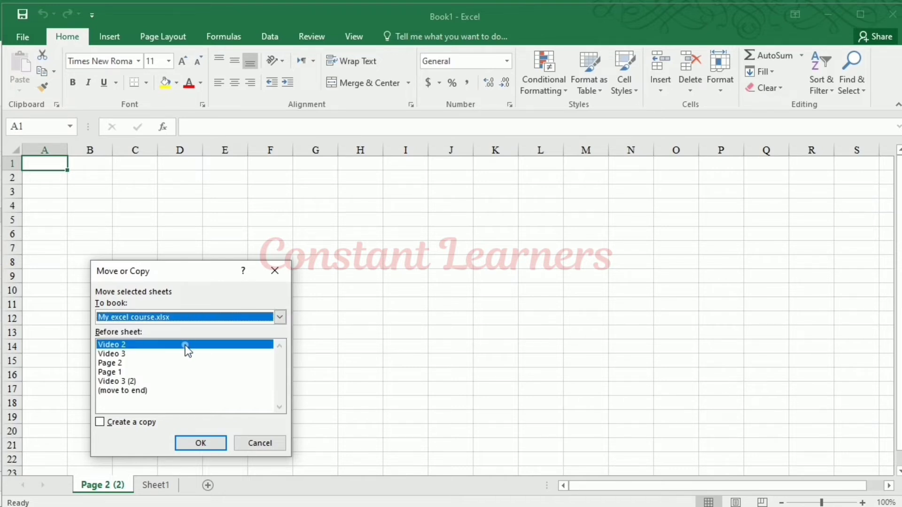
click(121, 391)
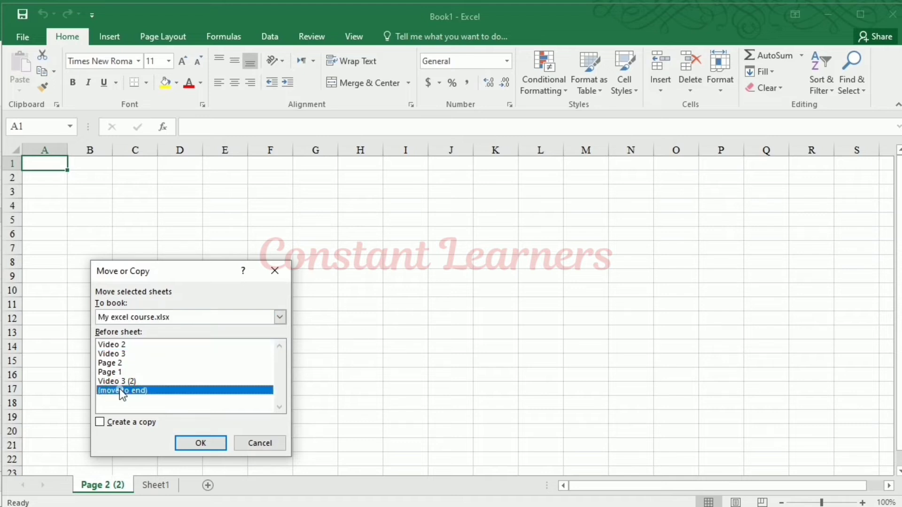
click(101, 422)
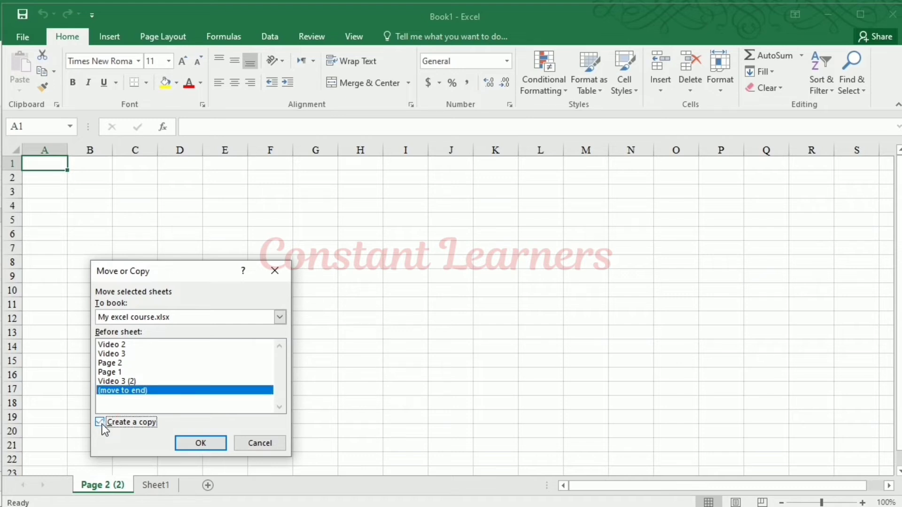
click(198, 447)
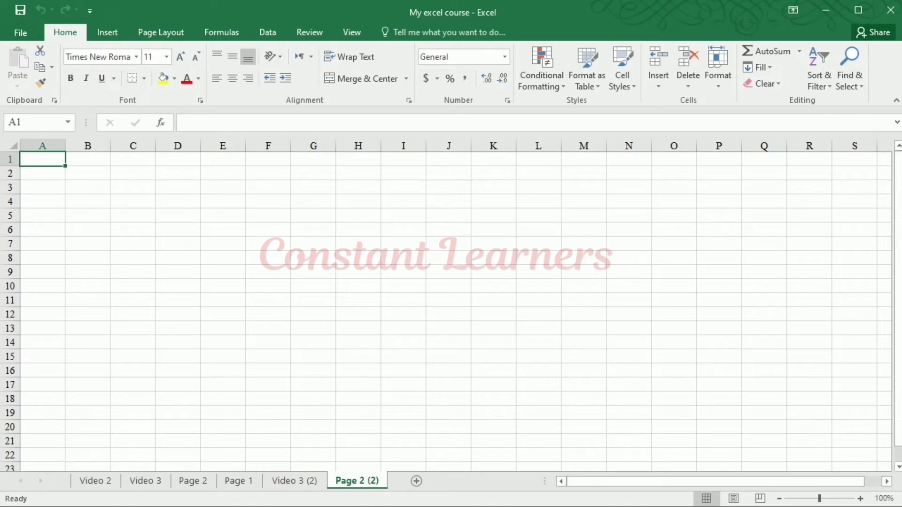
click(706, 476)
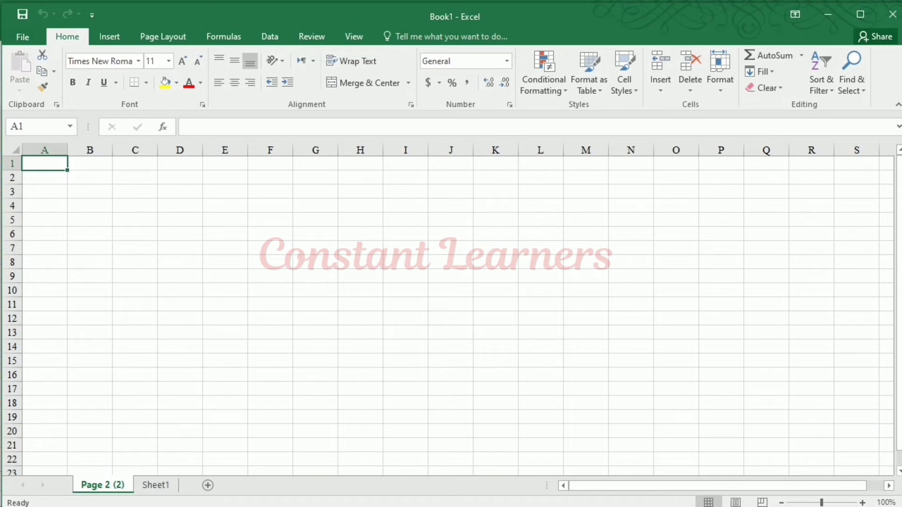
click(634, 489)
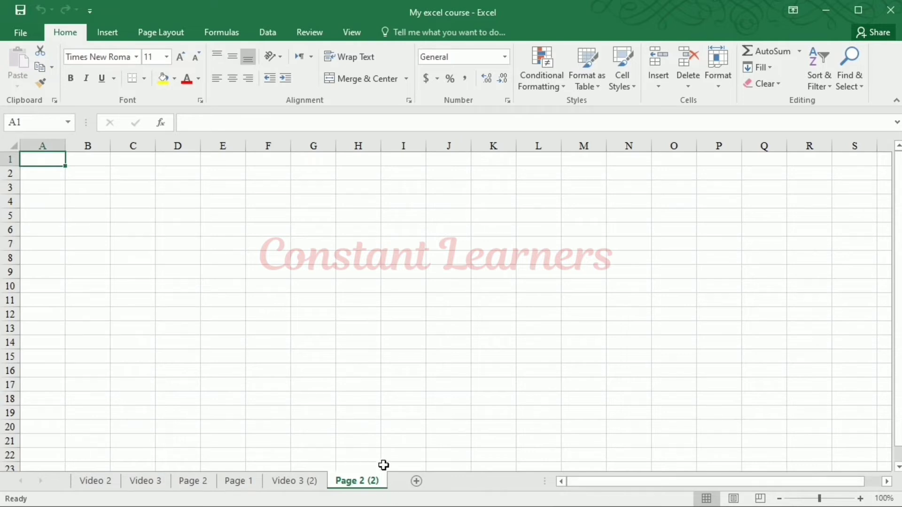
- Mark the "Delete a worksheet" topic in Video 3 and delete the Page 2 (2) worksheet from My excel course
click(162, 481)
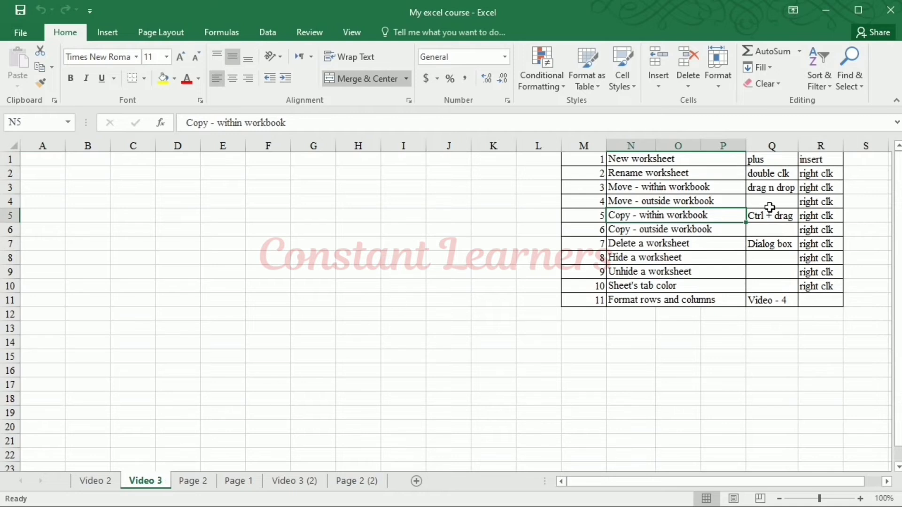
click(641, 249)
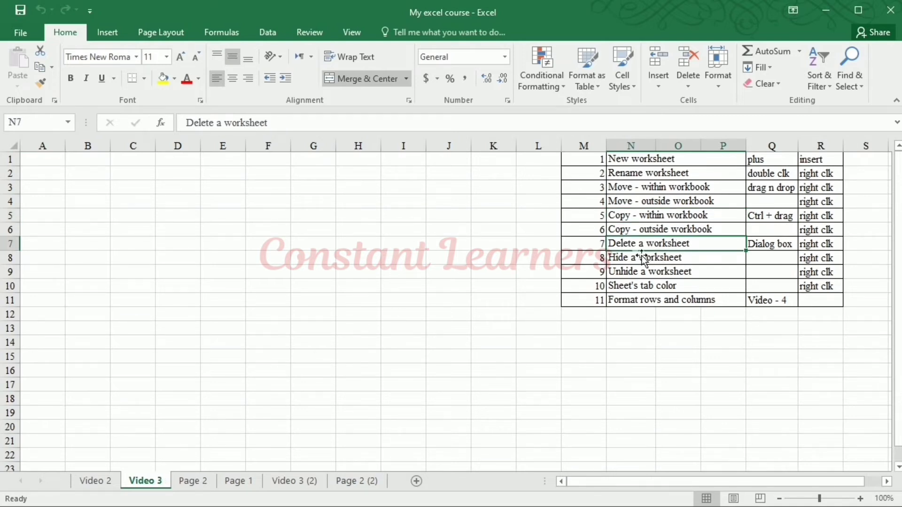
click(353, 481)
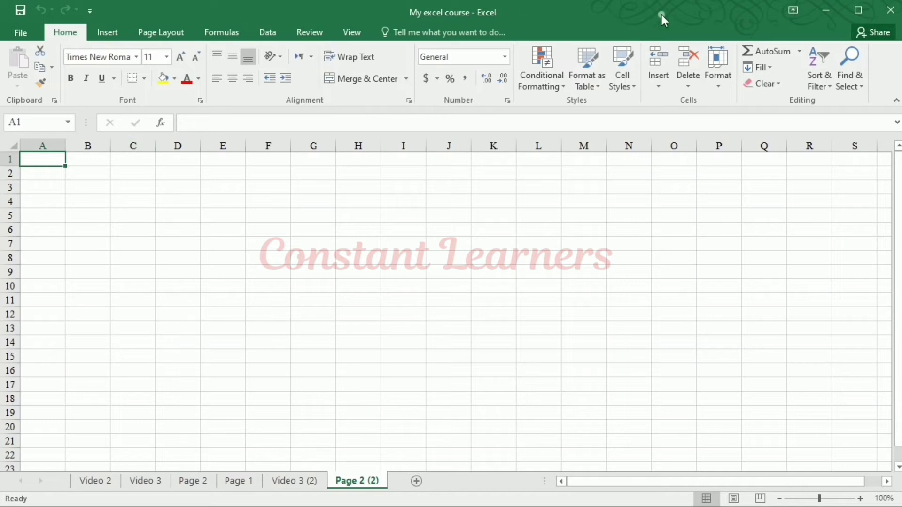
click(692, 85)
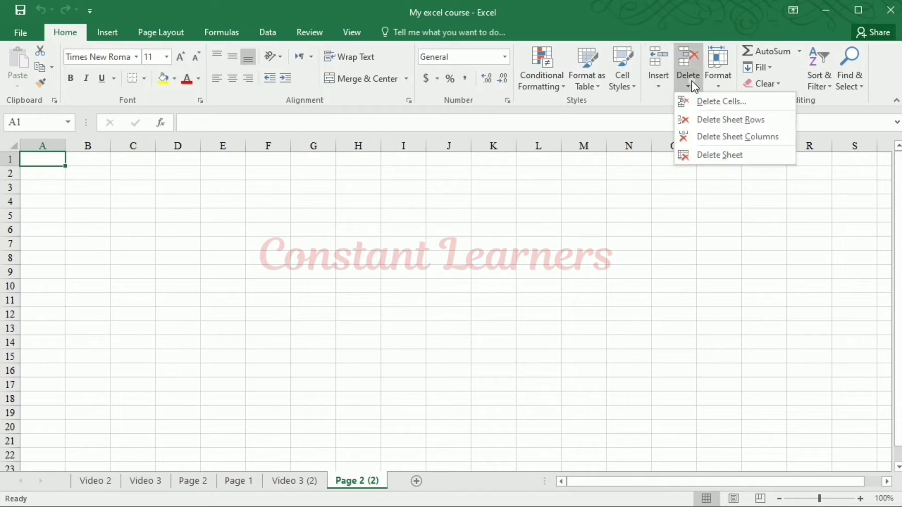
click(709, 157)
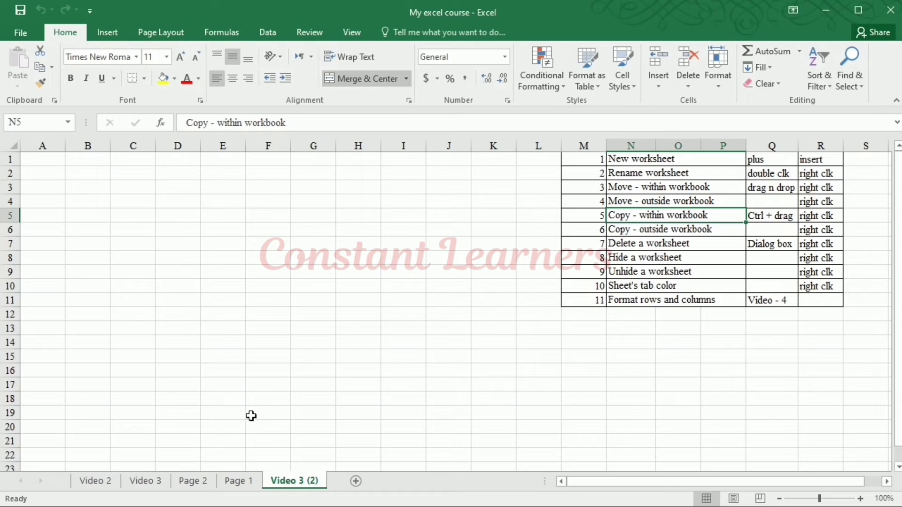
- Permanently delete the Video 3 (2) worksheet from My excel course
click(684, 86)
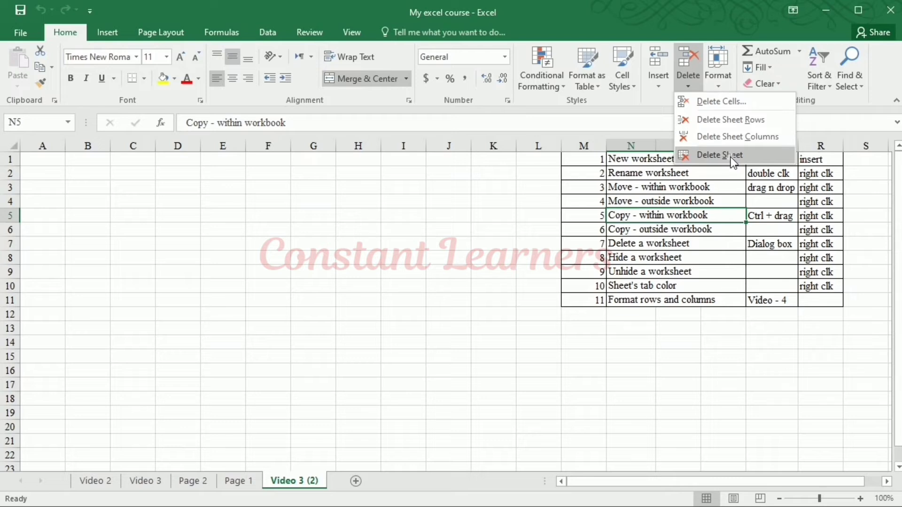
key(Escape)
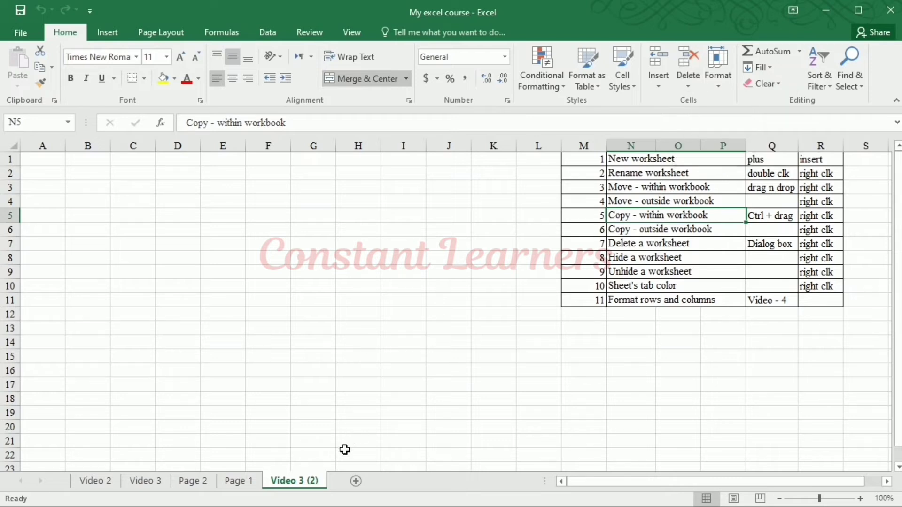
right_click(312, 483)
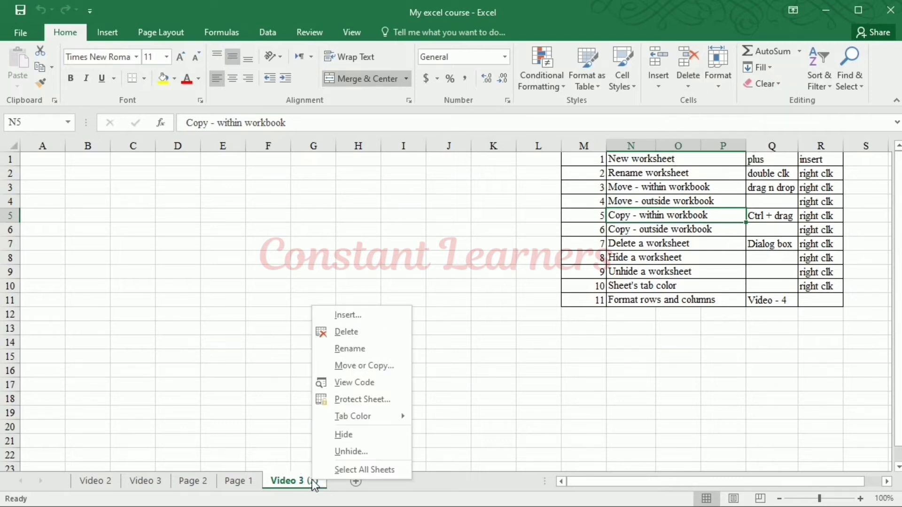
click(366, 332)
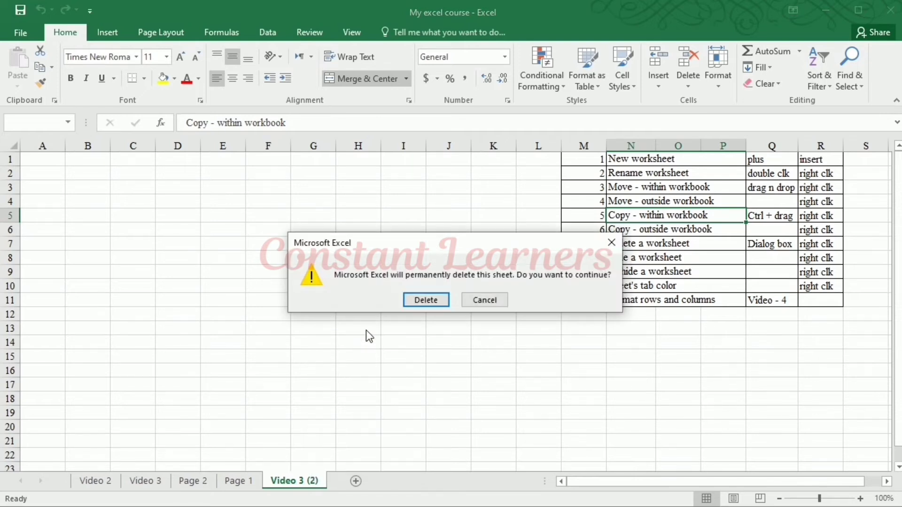
click(425, 300)
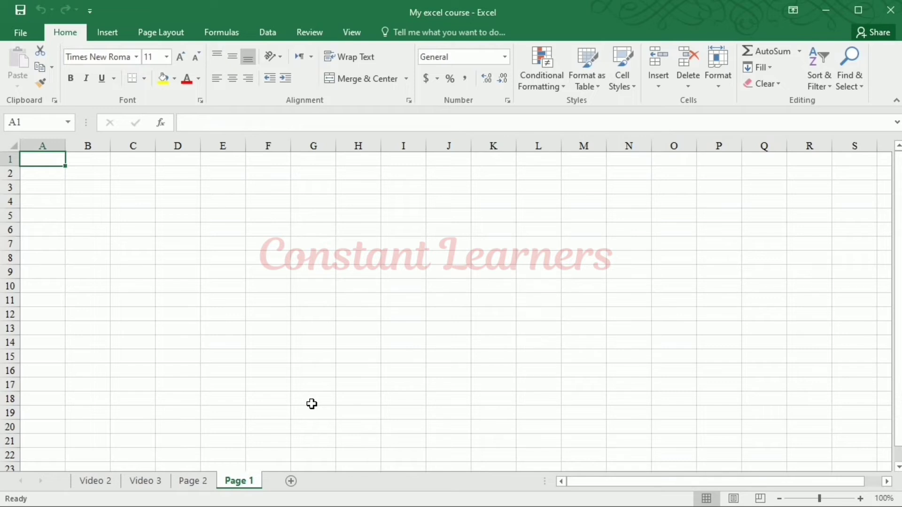
- Select the "Hide a worksheet" topic in Video 3, hide the Video 2 worksheet and look through the remaining sheets
click(145, 480)
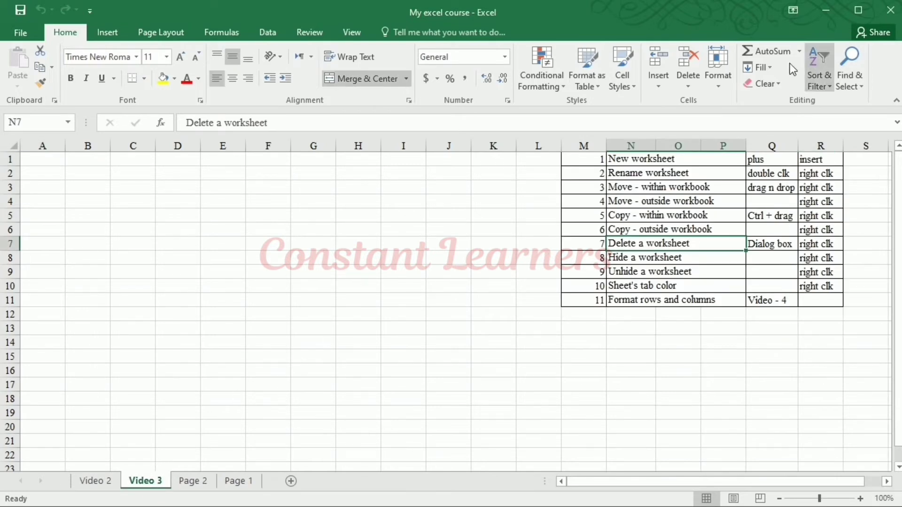
click(653, 264)
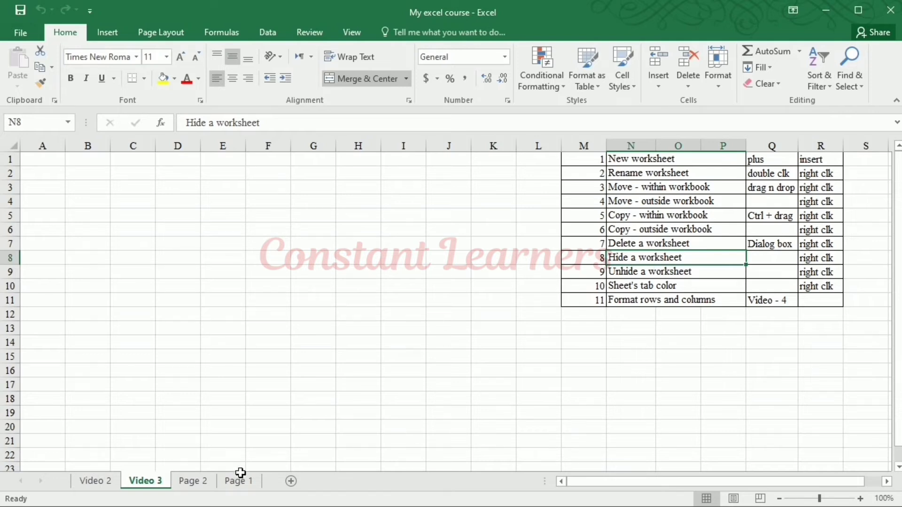
click(197, 486)
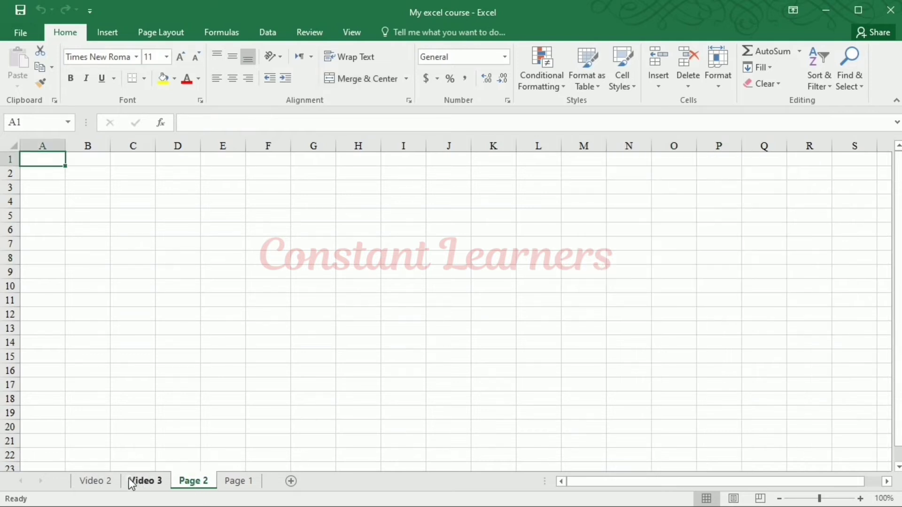
click(108, 486)
right_click(111, 487)
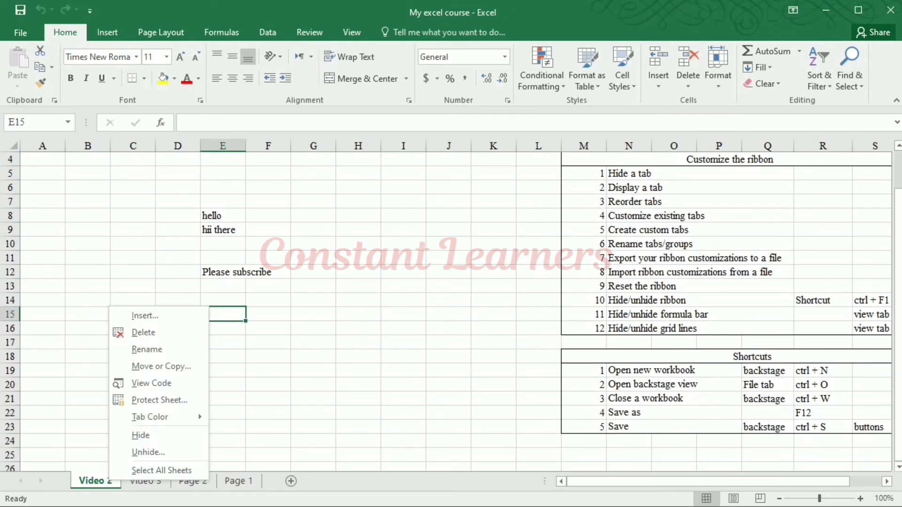
right_click(104, 489)
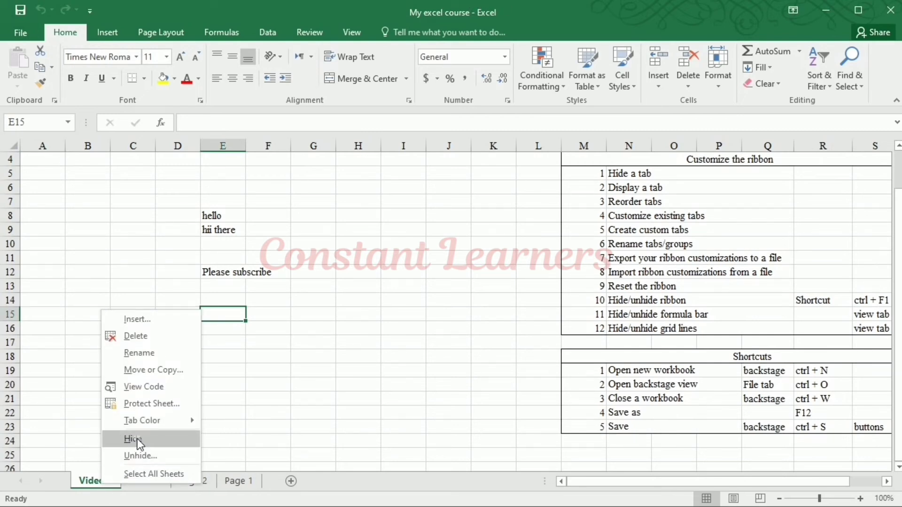
click(136, 440)
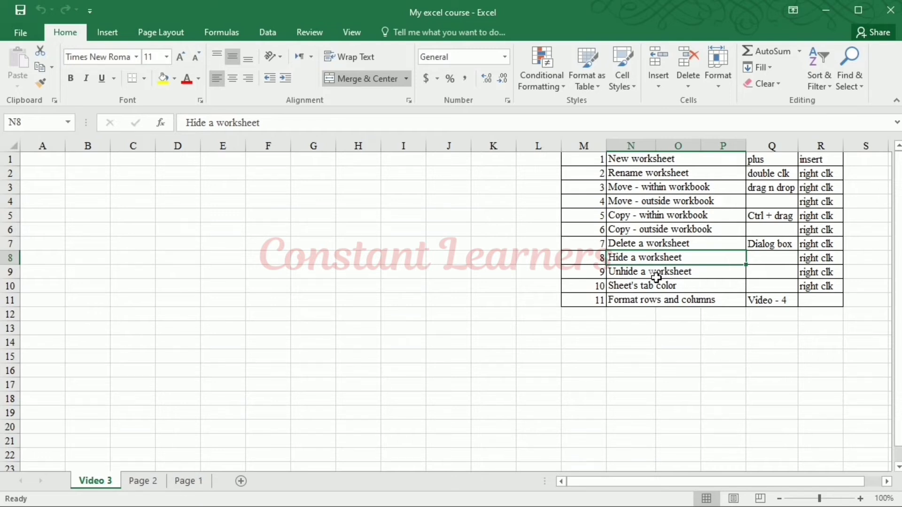
click(144, 484)
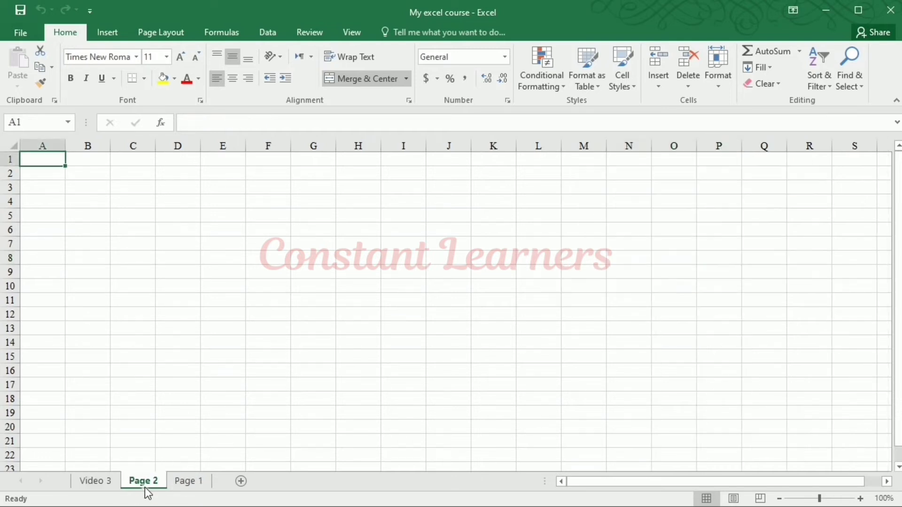
click(190, 484)
click(109, 483)
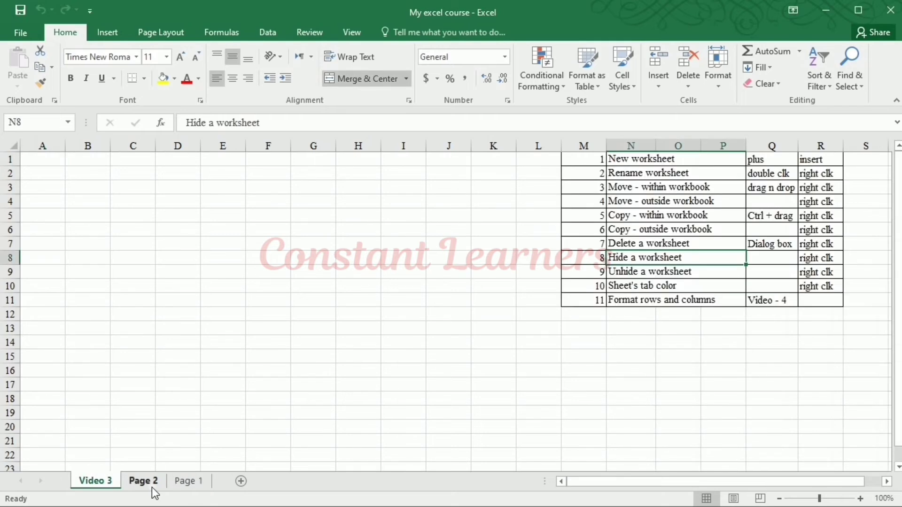
- Unhide the Video 2 worksheet in My excel course and return to the Video 3 sheet
right_click(151, 483)
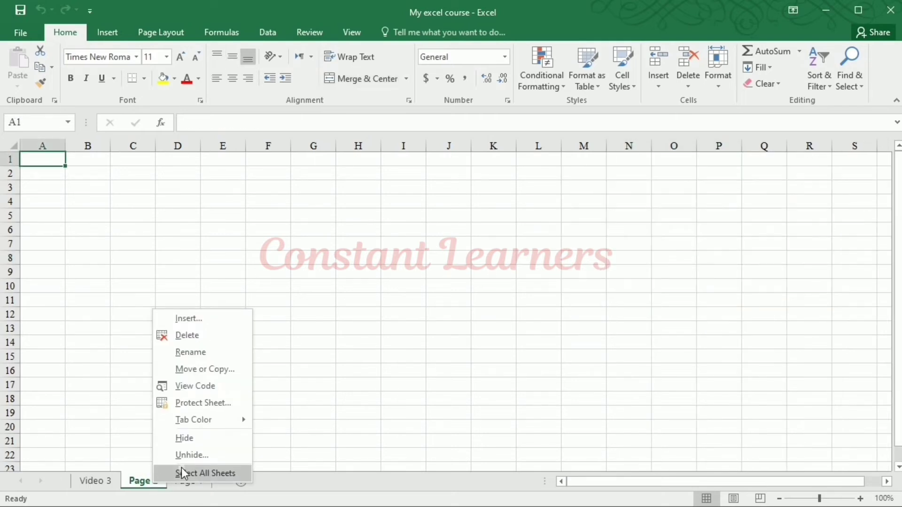
click(189, 456)
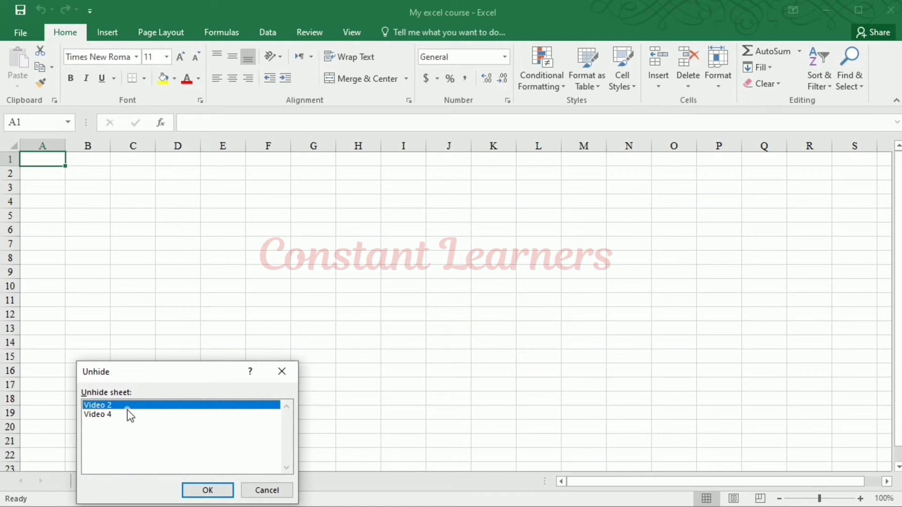
click(206, 492)
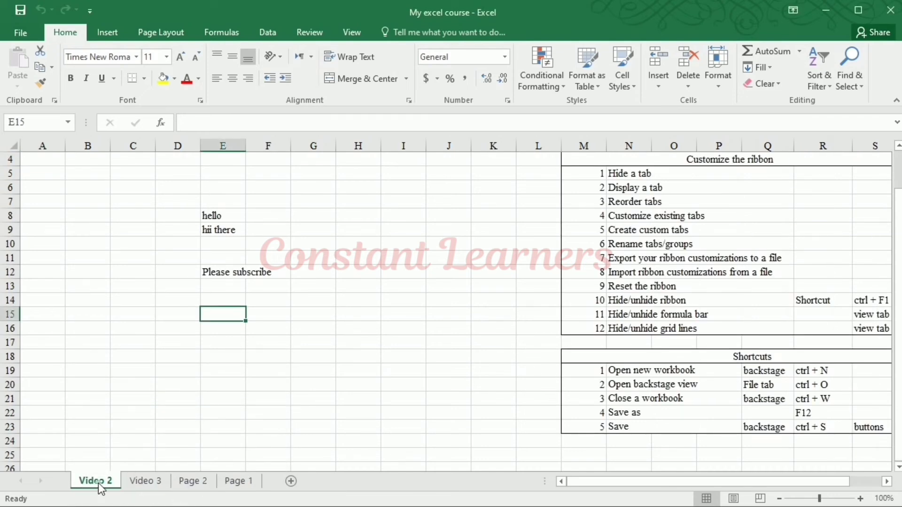
click(144, 484)
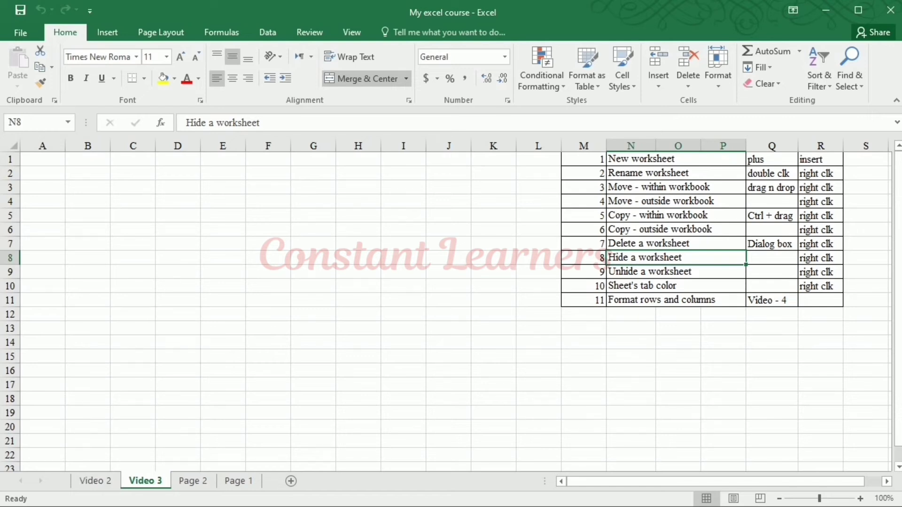
- Color the Video 3 sheet tab dark blue and switch to Page 2 to check the color
right_click(148, 481)
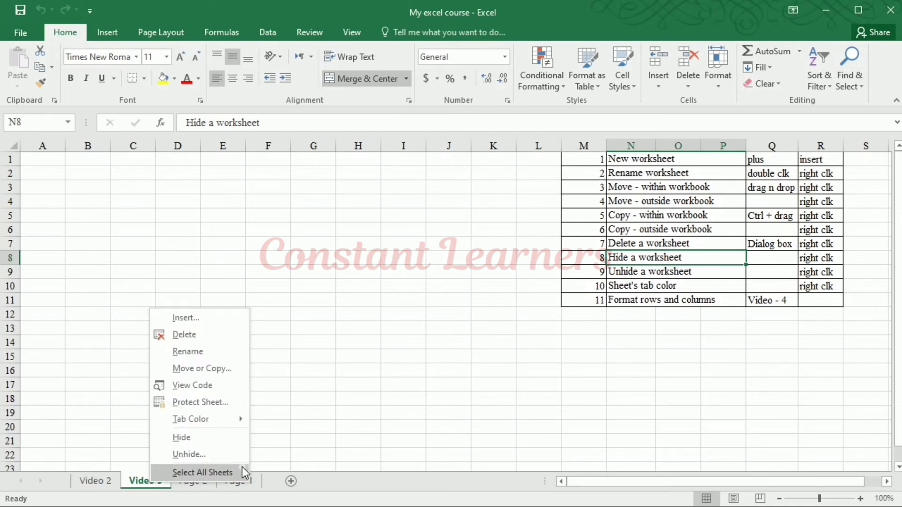
mouse_move(230, 425)
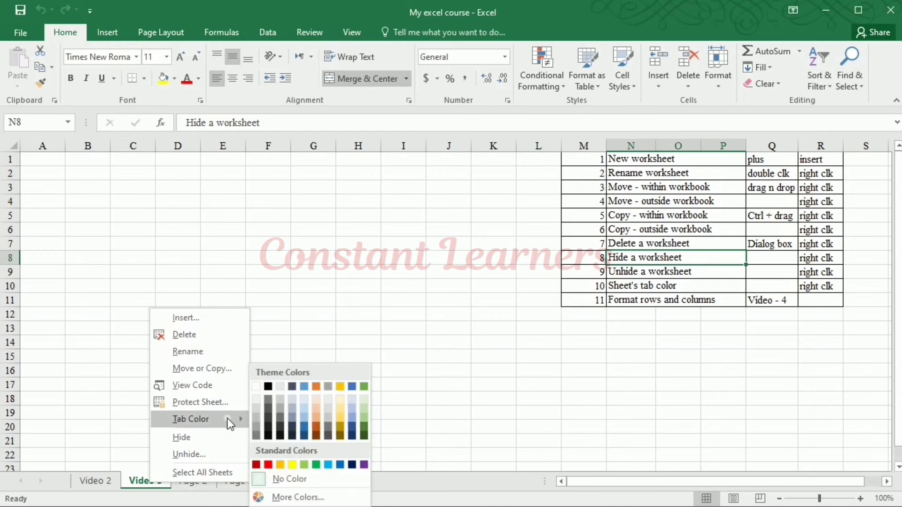
click(305, 425)
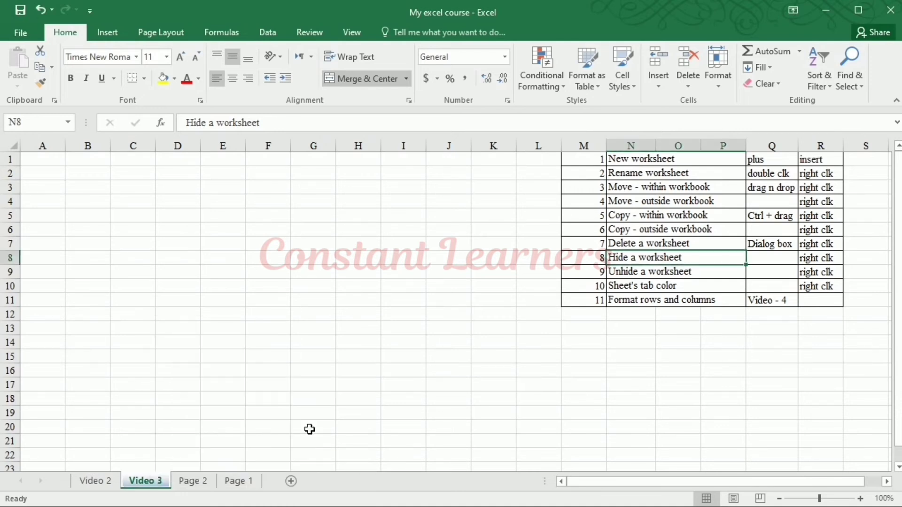
click(207, 481)
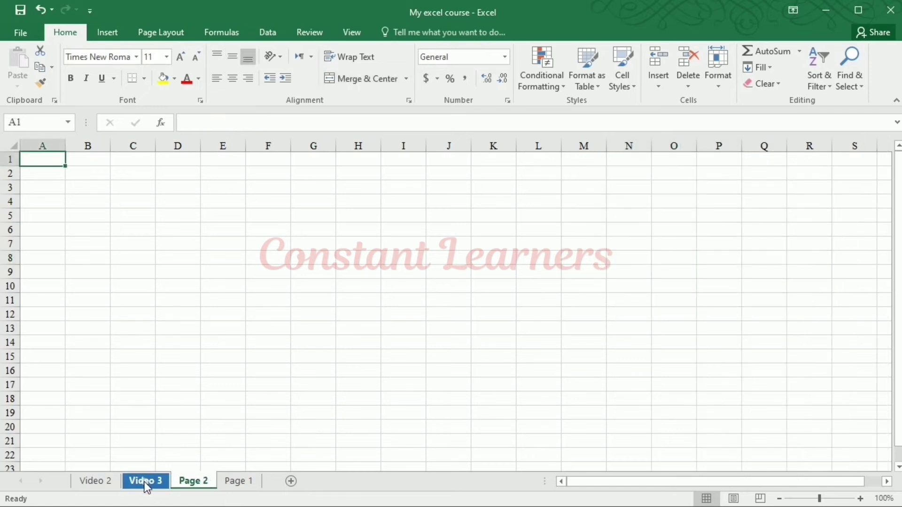
- Color the Page 2 sheet tab dark orange from the theme colors
right_click(196, 481)
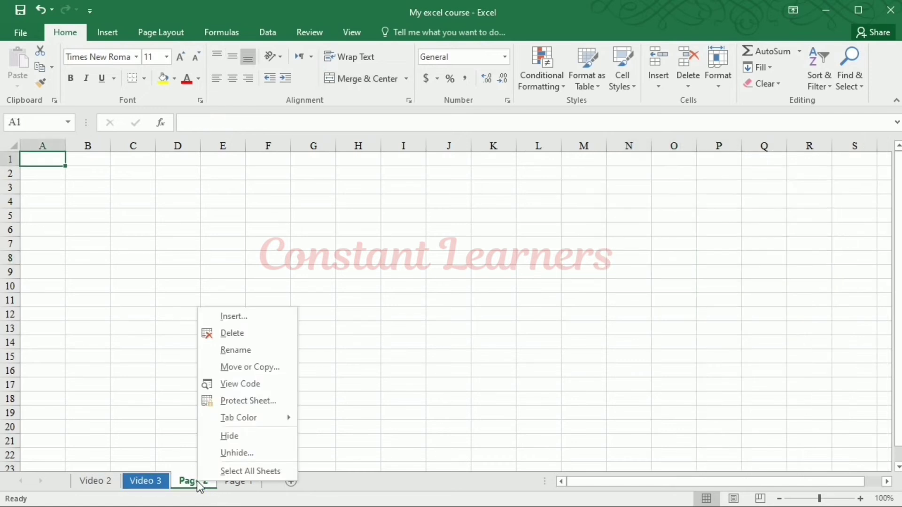
mouse_move(249, 425)
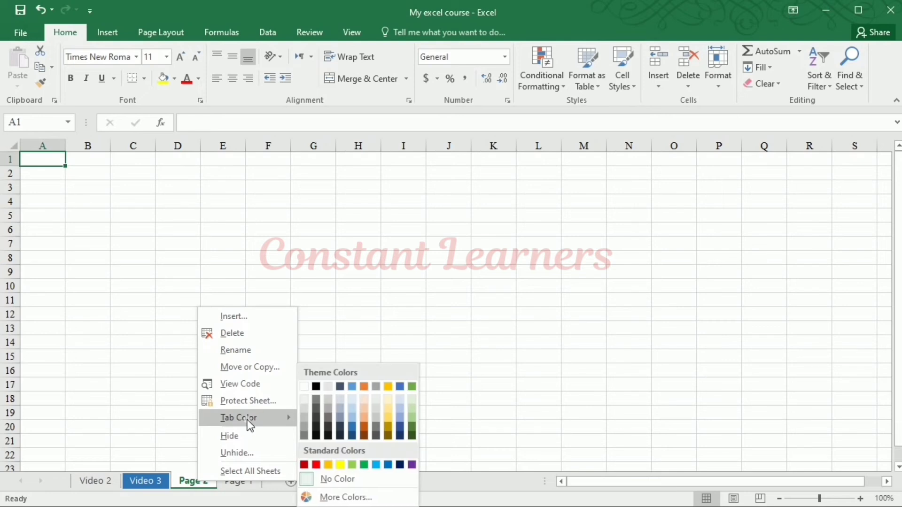
click(371, 433)
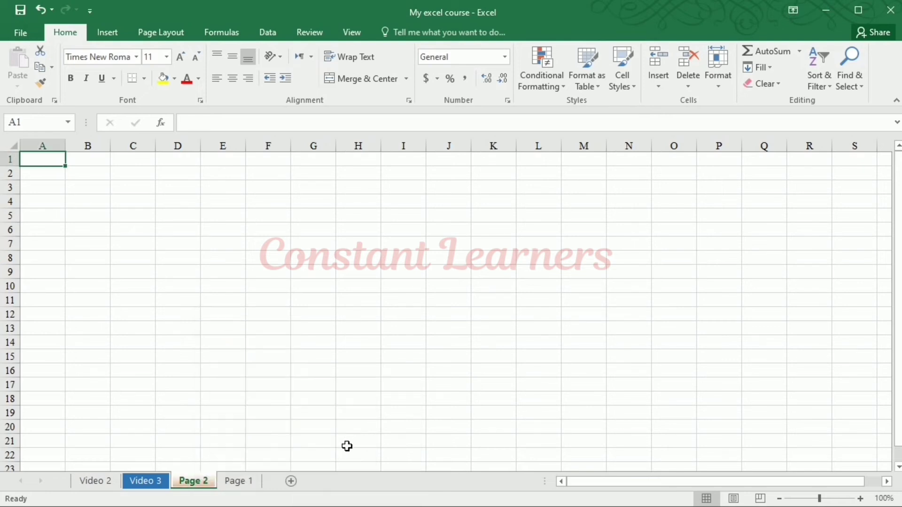
click(238, 481)
- Select all worksheets together, color their tabs dark green, and check the color on the Video 3 and Page 1 sheets
right_click(193, 485)
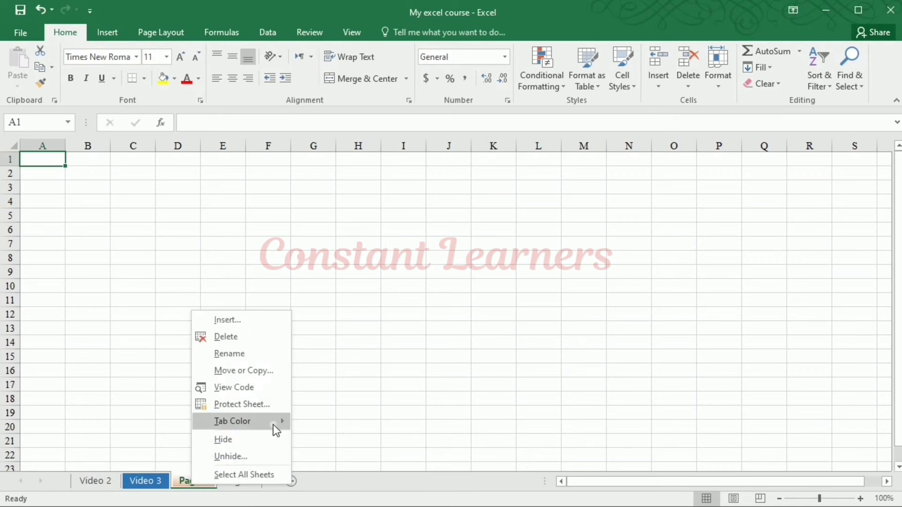
mouse_move(273, 425)
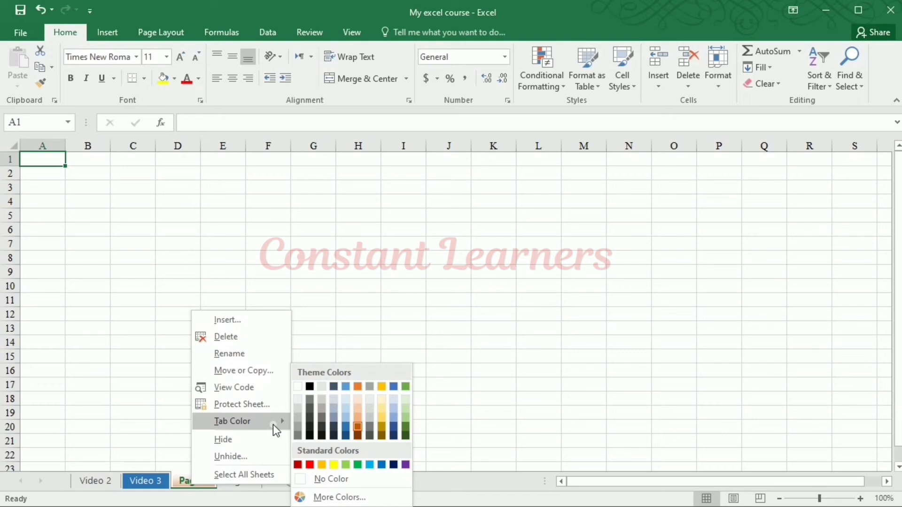
click(252, 479)
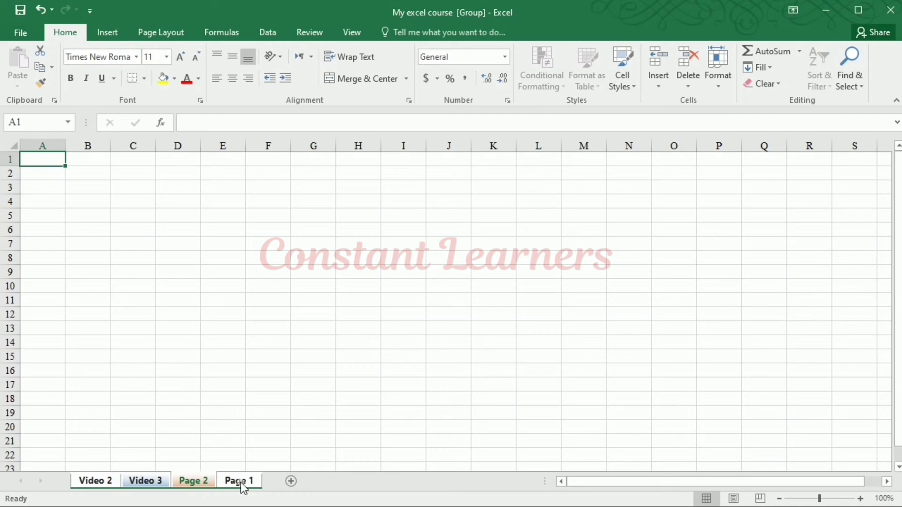
right_click(237, 482)
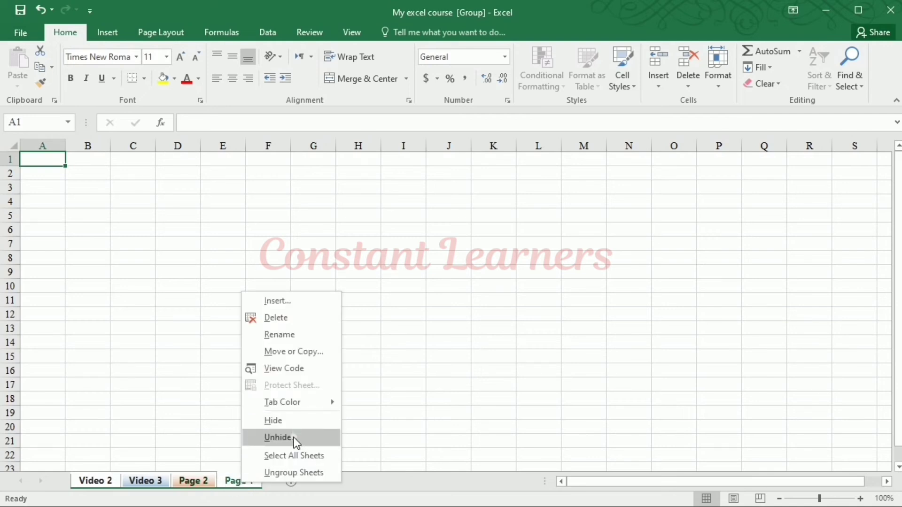
mouse_move(295, 406)
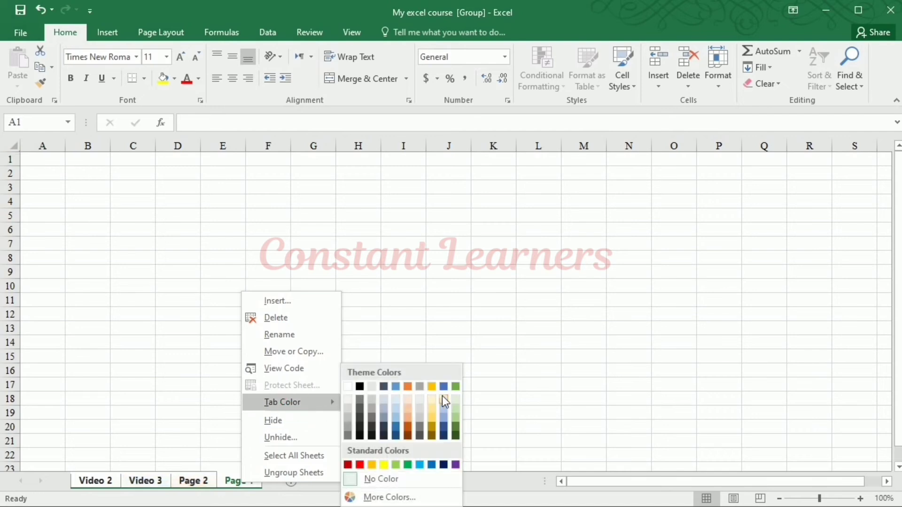
click(453, 429)
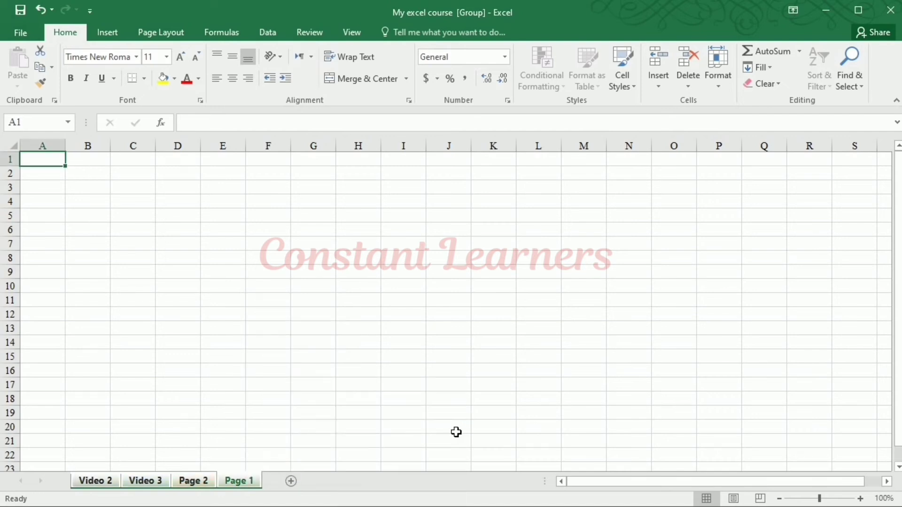
click(145, 480)
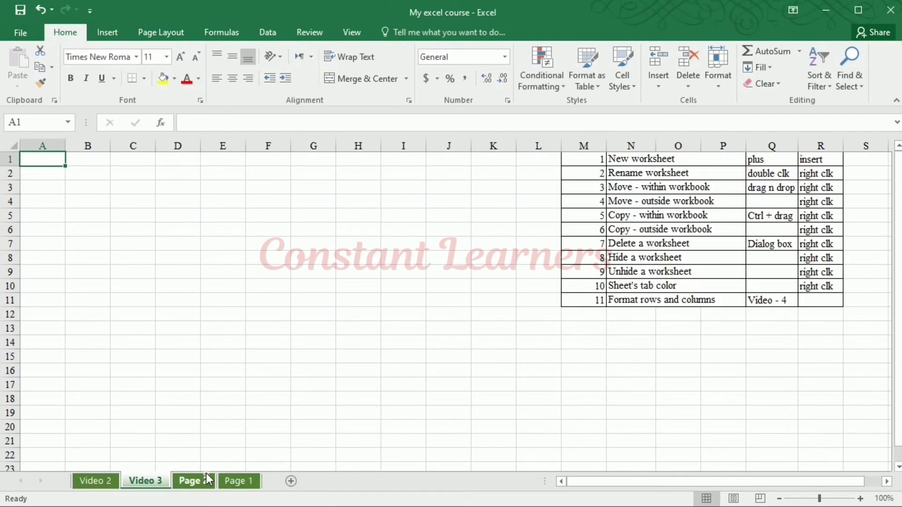
click(228, 482)
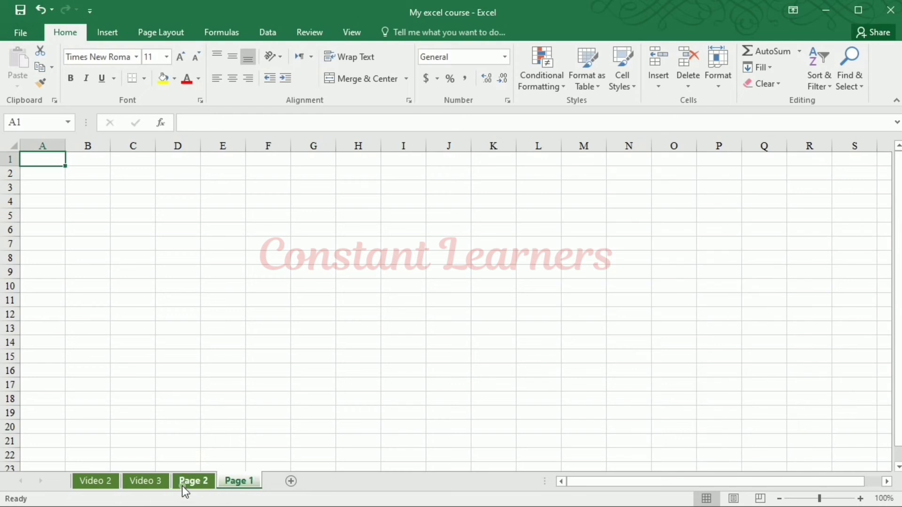
- Group all worksheets and look through the general templates available for inserting a sheet, without inserting one
right_click(186, 481)
click(228, 475)
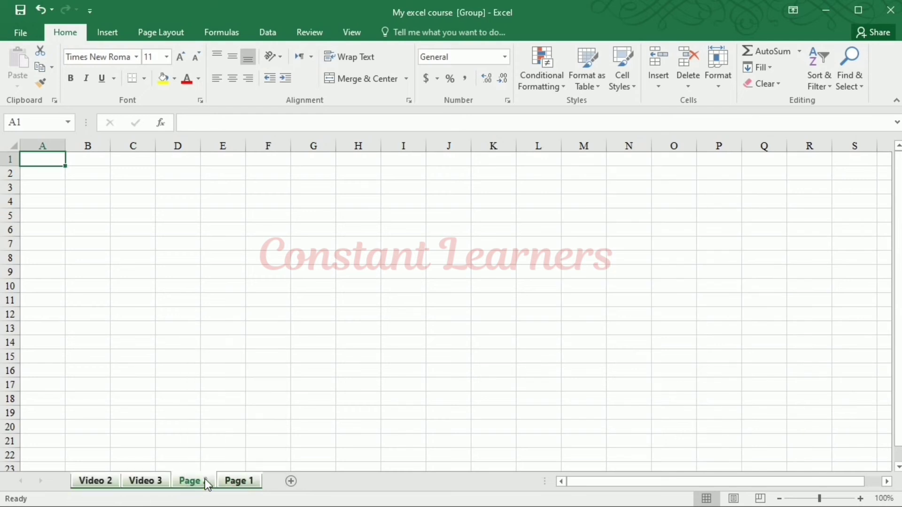
right_click(230, 484)
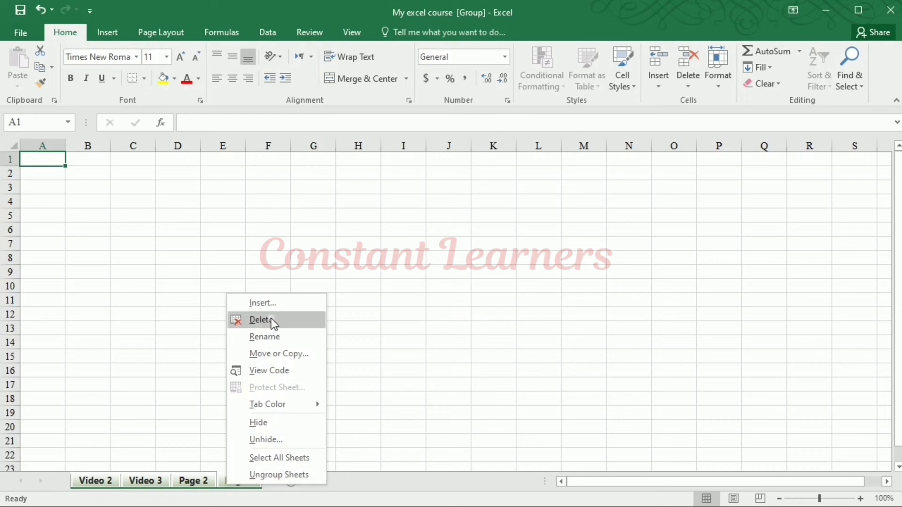
click(276, 304)
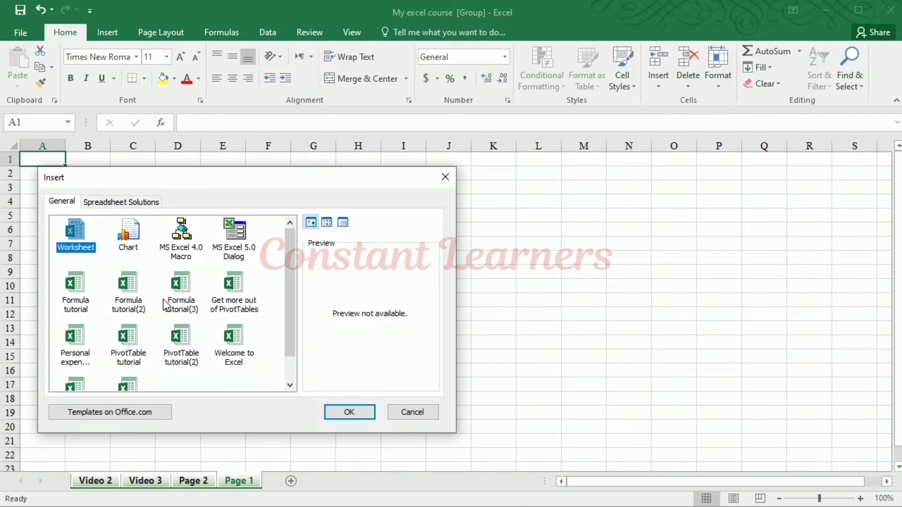
scroll(166, 307, down, 2)
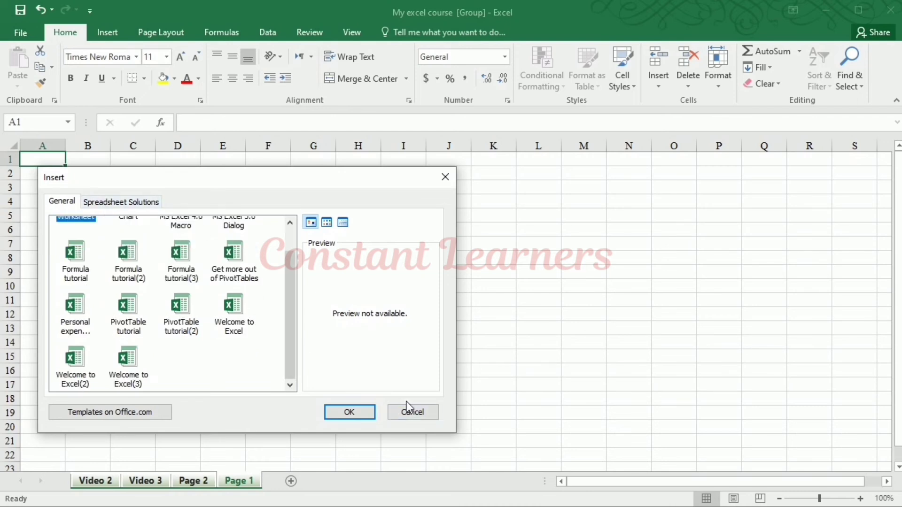
click(402, 414)
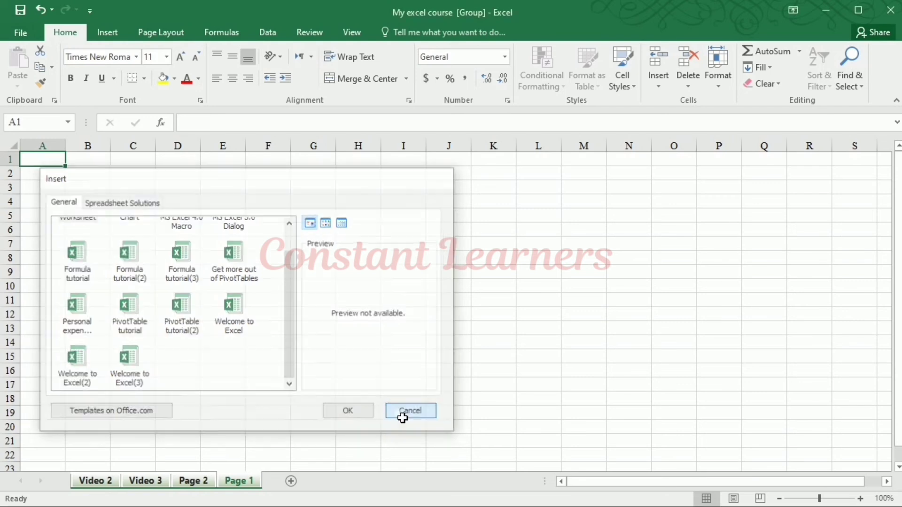
- Ungroup the sheets by switching to Video 3 and protect it without a password, allowing selection of locked and unlocked cells
right_click(200, 484)
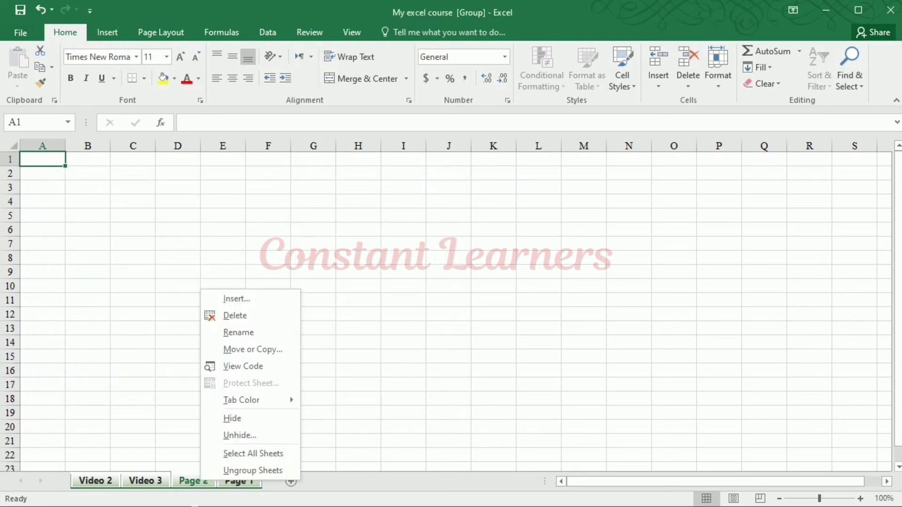
right_click(177, 480)
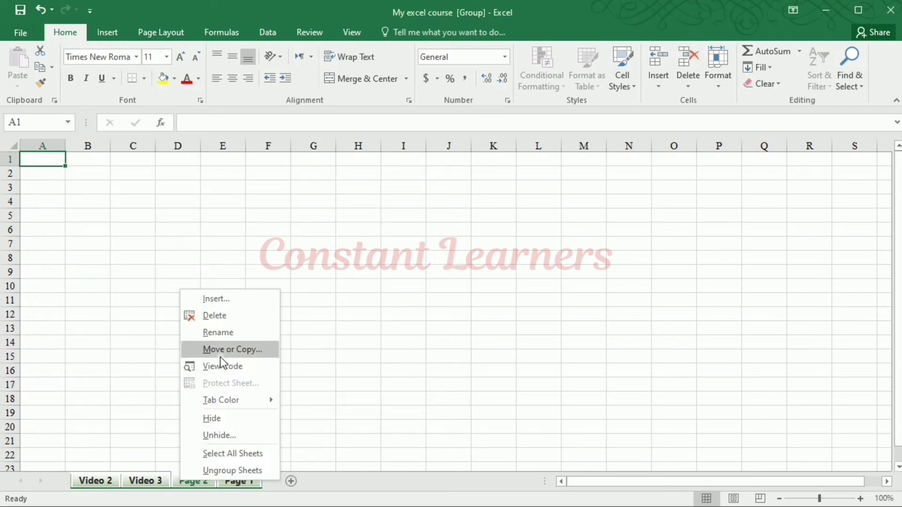
click(143, 481)
right_click(145, 484)
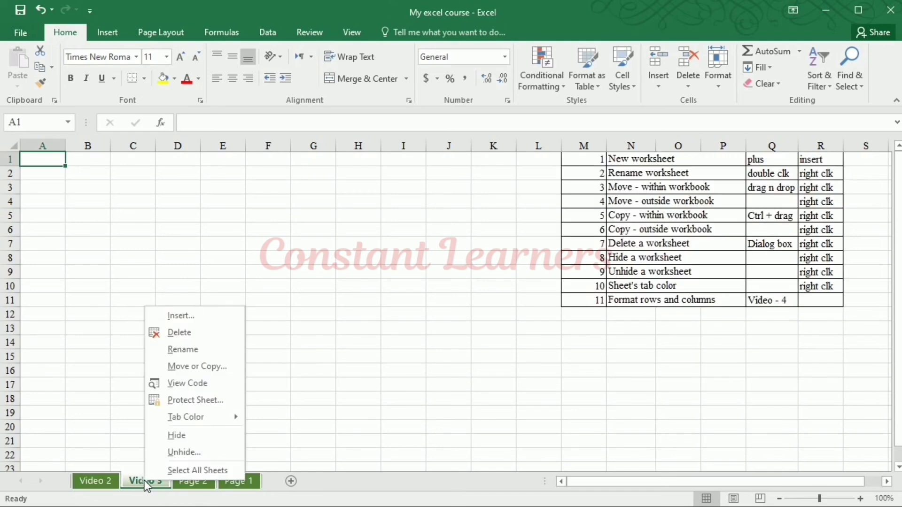
click(191, 402)
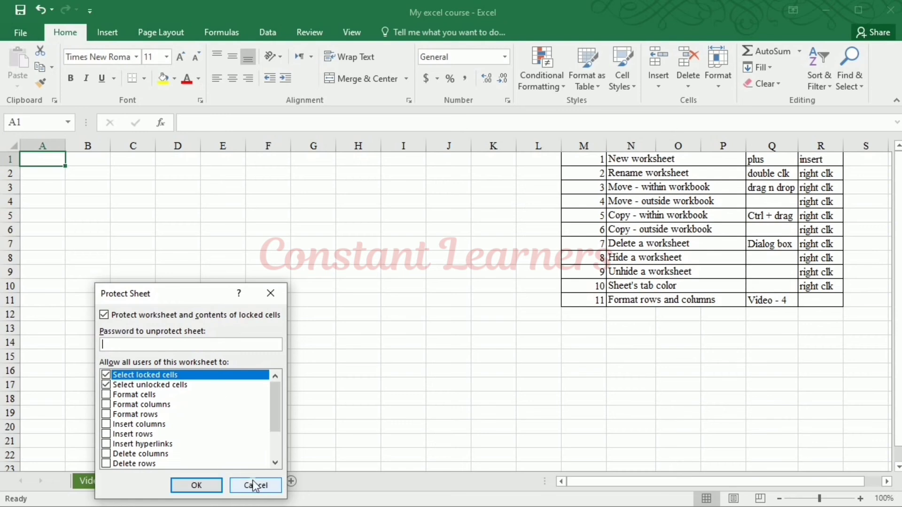
click(207, 486)
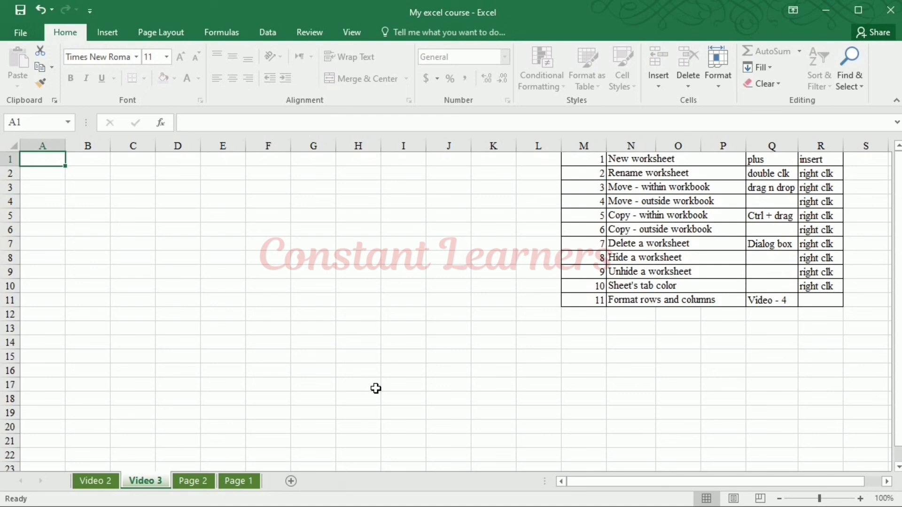
- On the Video 2 sheet, widen column E to fit "Please subscribe" and narrow it again so the text overflows the cell
key(ctrl+Page_Up)
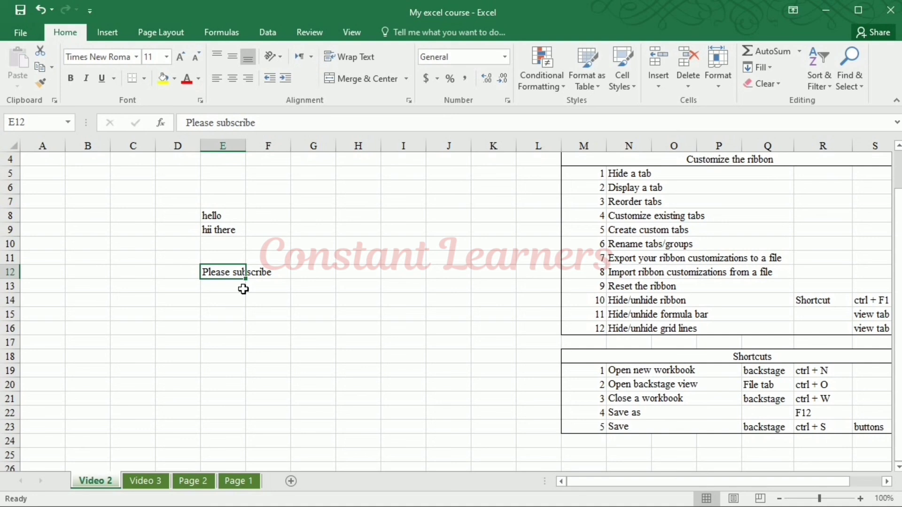
drag(245, 149, 281, 151)
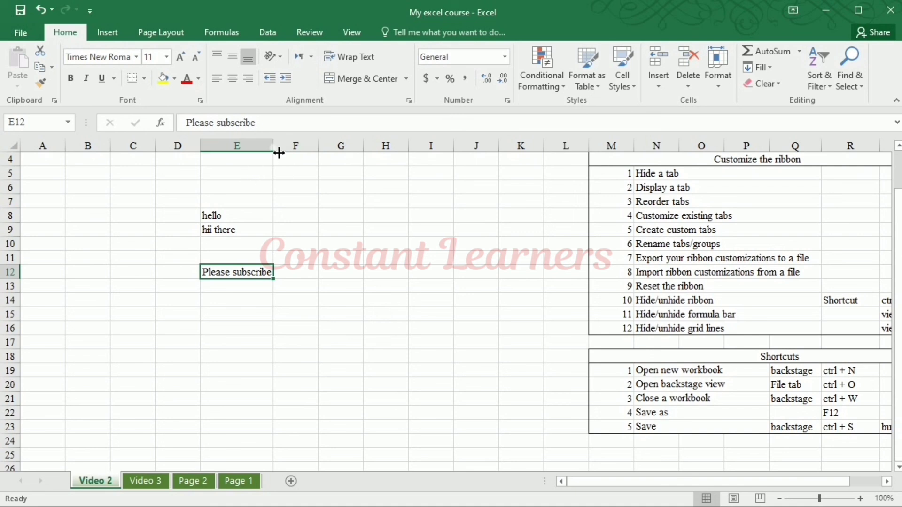
drag(276, 151, 259, 156)
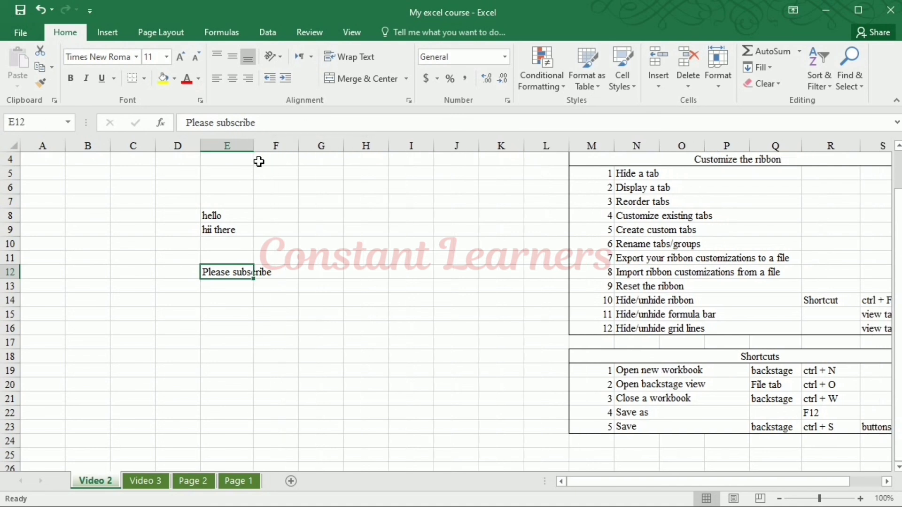